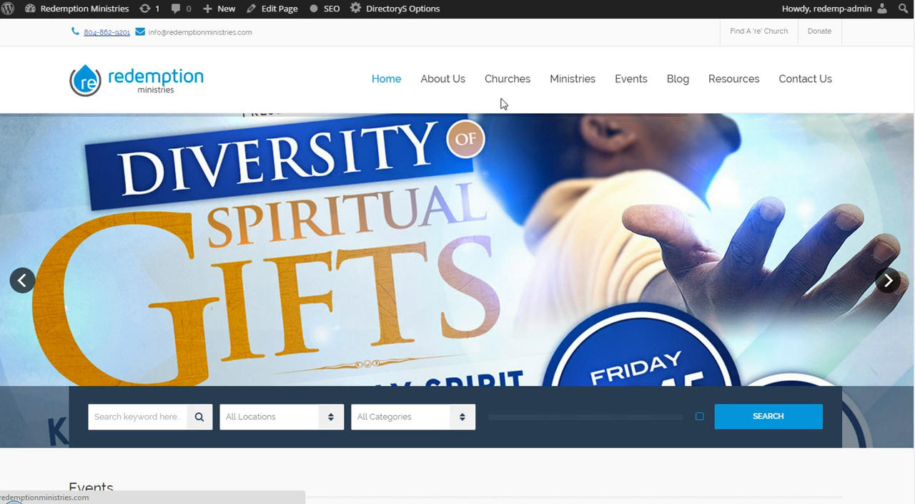
Step: Examine the homepage's image slider and browse the event thumbnails in the Events section
{"action": "mouse_move", "coordinate": [460, 80]}
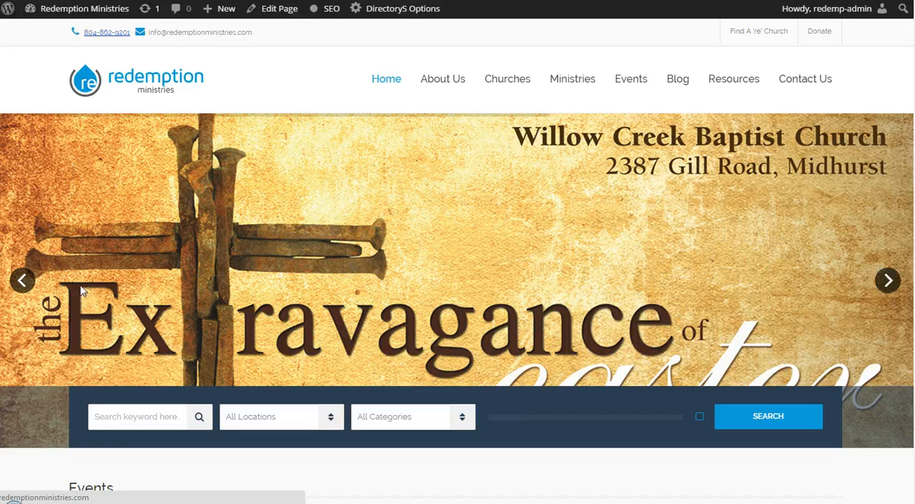
{"action": "left_click", "coordinate": [887, 281]}
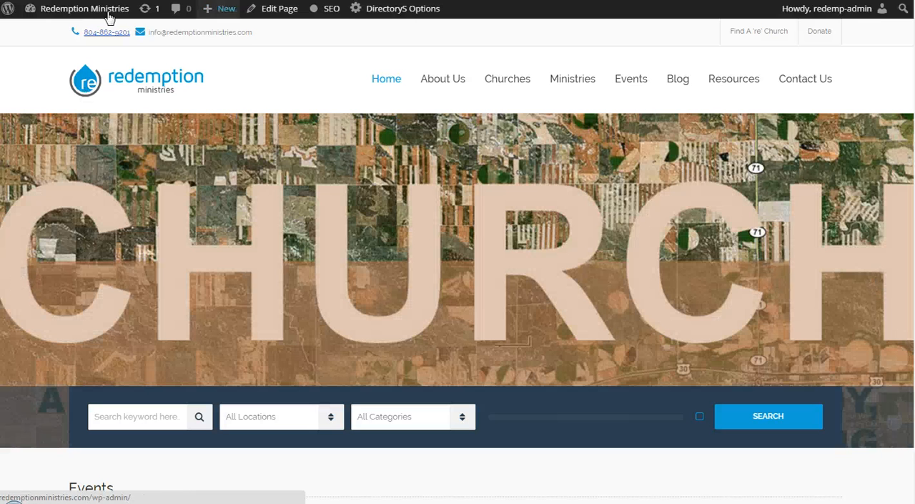
{"action": "mouse_move", "coordinate": [108, 12]}
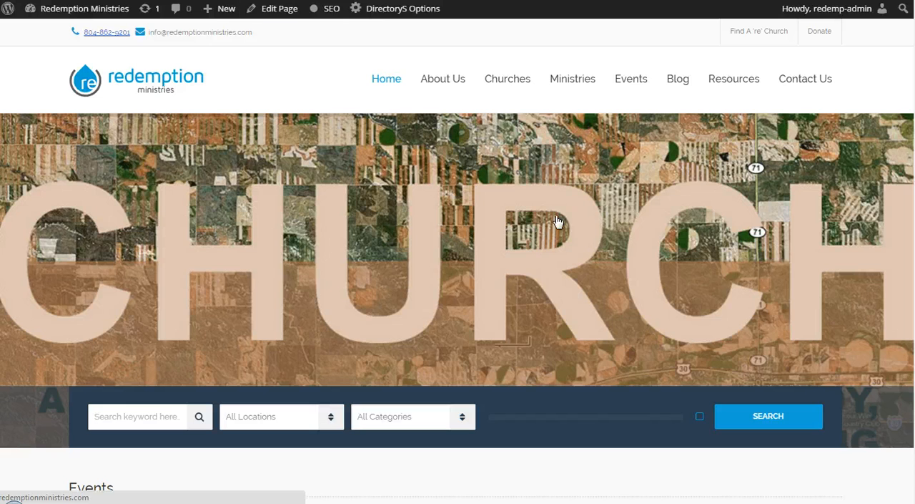
{"action": "scroll", "coordinate": [487, 227], "scroll_direction": "down", "scroll_amount": 3}
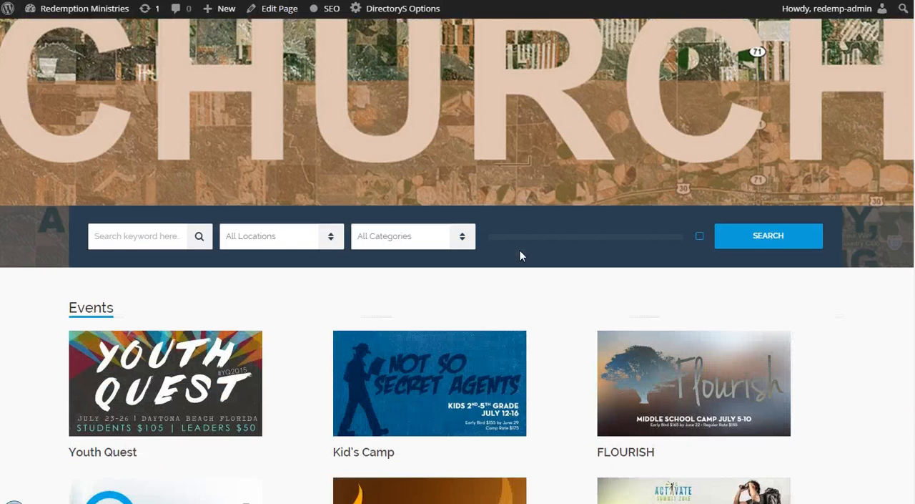
{"action": "scroll", "coordinate": [193, 262], "scroll_direction": "down", "scroll_amount": 2}
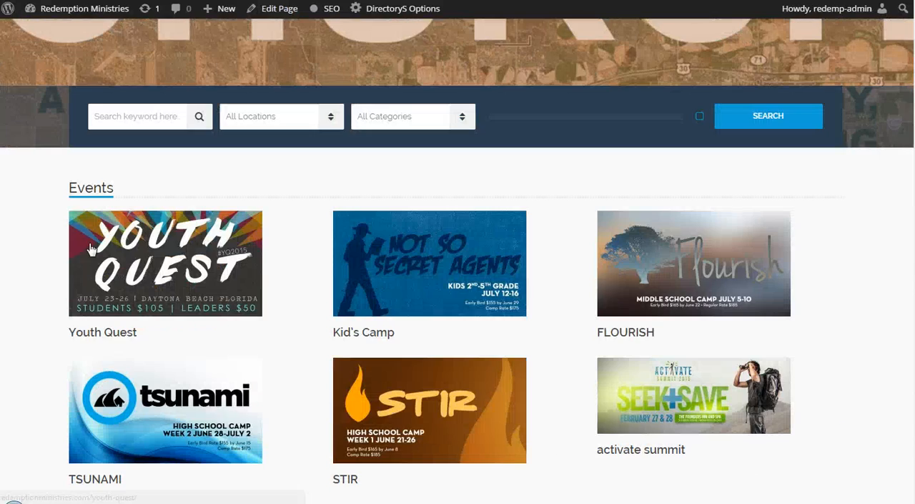
{"action": "scroll", "coordinate": [782, 253], "scroll_direction": "down", "scroll_amount": 1}
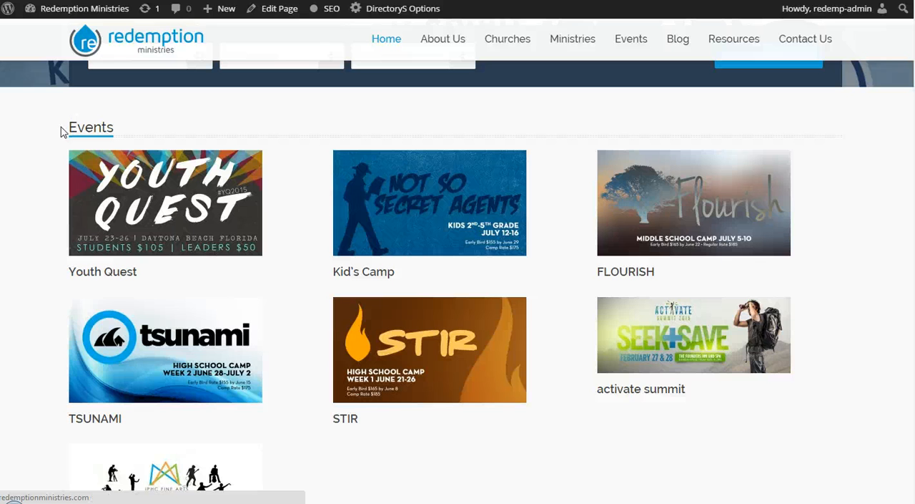
{"action": "scroll", "coordinate": [566, 280], "scroll_direction": "down", "scroll_amount": 1}
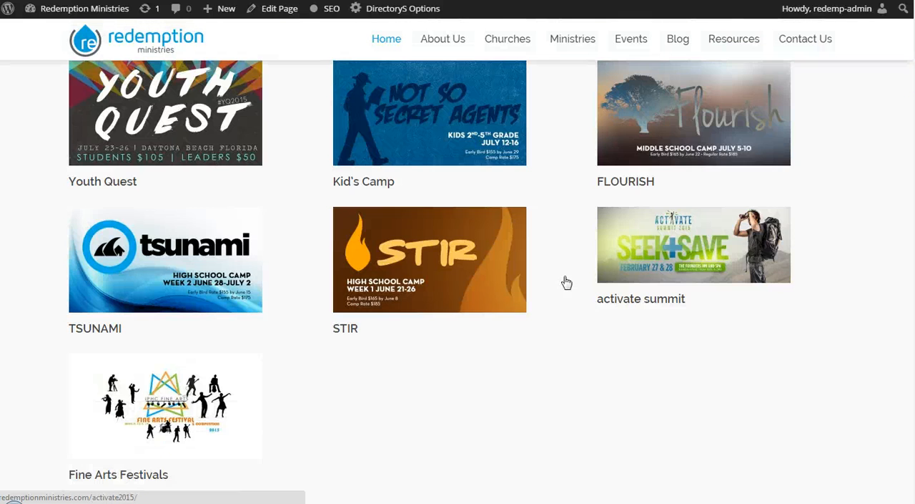
{"action": "scroll", "coordinate": [398, 262], "scroll_direction": "up", "scroll_amount": 1}
{"action": "scroll", "coordinate": [398, 267], "scroll_direction": "up", "scroll_amount": 1}
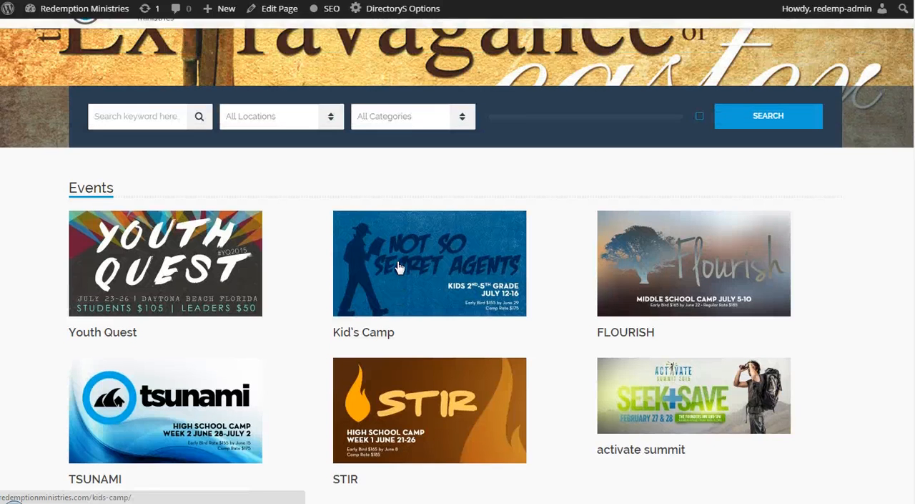
{"action": "scroll", "coordinate": [398, 265], "scroll_direction": "down", "scroll_amount": 1}
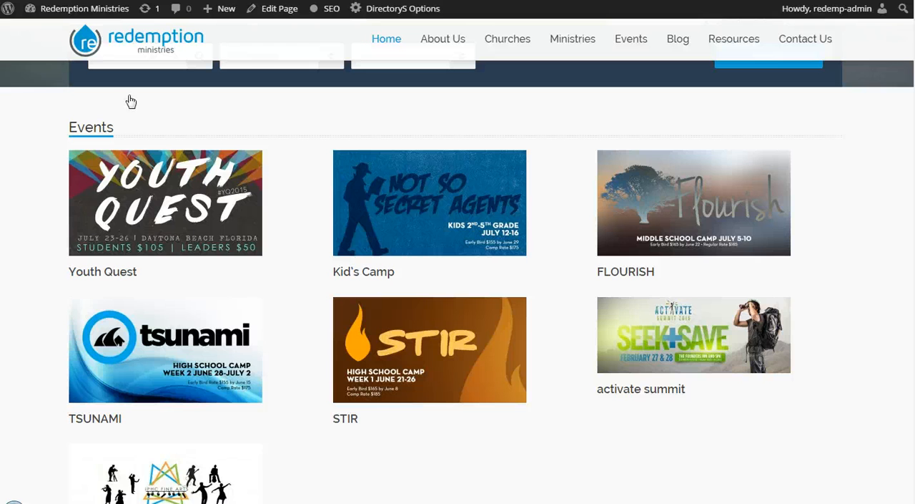
Step: Open the Youth Quest event from the homepage and examine its post page, including the details link, comments and sidebar
{"action": "left_click", "coordinate": [122, 171]}
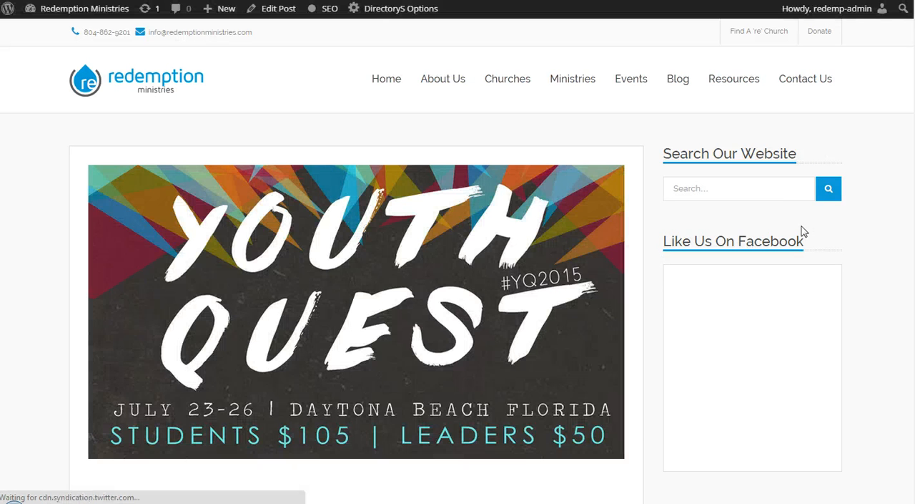
{"action": "scroll", "coordinate": [870, 259], "scroll_direction": "down", "scroll_amount": 1}
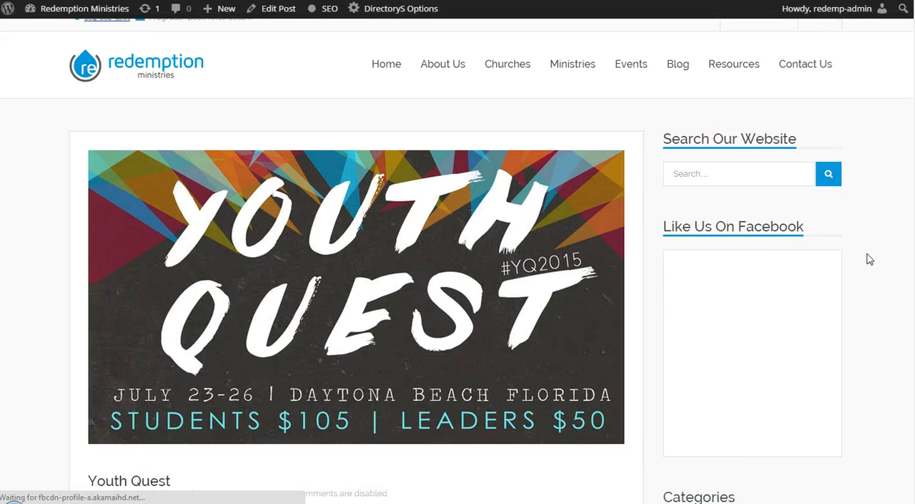
{"action": "scroll", "coordinate": [872, 244], "scroll_direction": "down", "scroll_amount": 5}
{"action": "scroll", "coordinate": [871, 228], "scroll_direction": "up", "scroll_amount": 5}
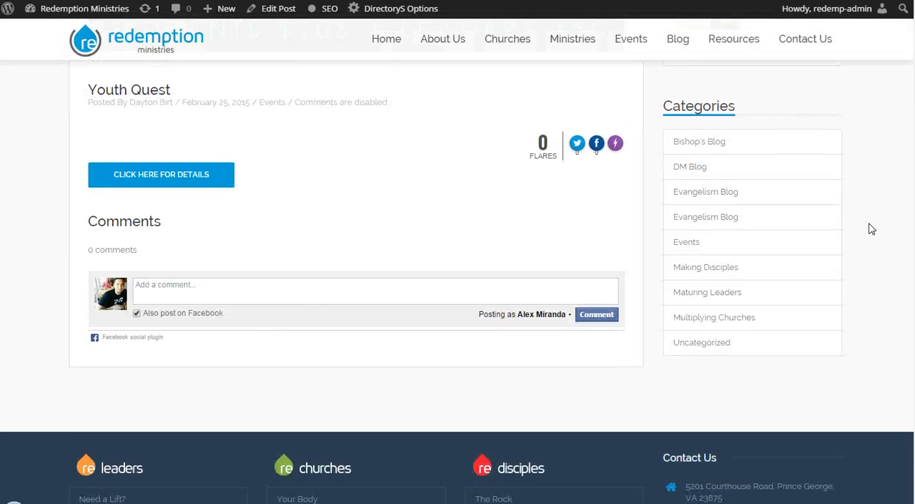
{"action": "scroll", "coordinate": [866, 235], "scroll_direction": "down", "scroll_amount": 4}
{"action": "scroll", "coordinate": [864, 236], "scroll_direction": "down", "scroll_amount": 2}
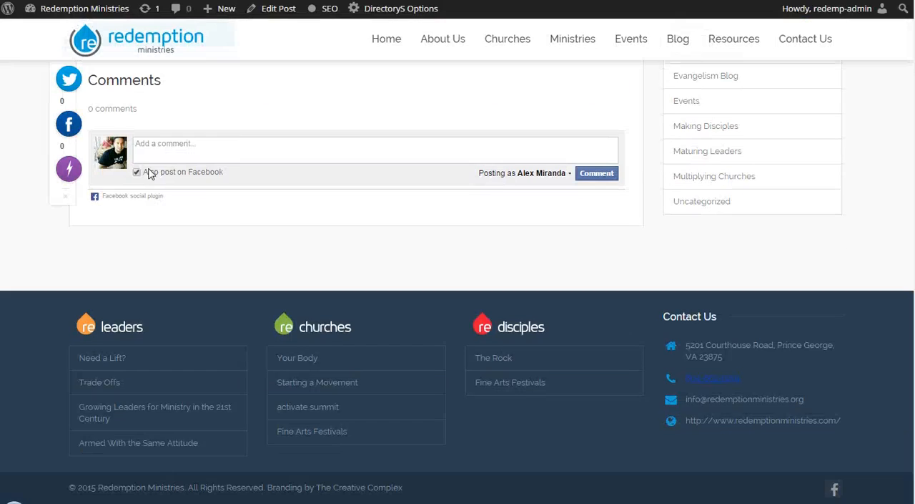
{"action": "scroll", "coordinate": [242, 215], "scroll_direction": "up", "scroll_amount": 4}
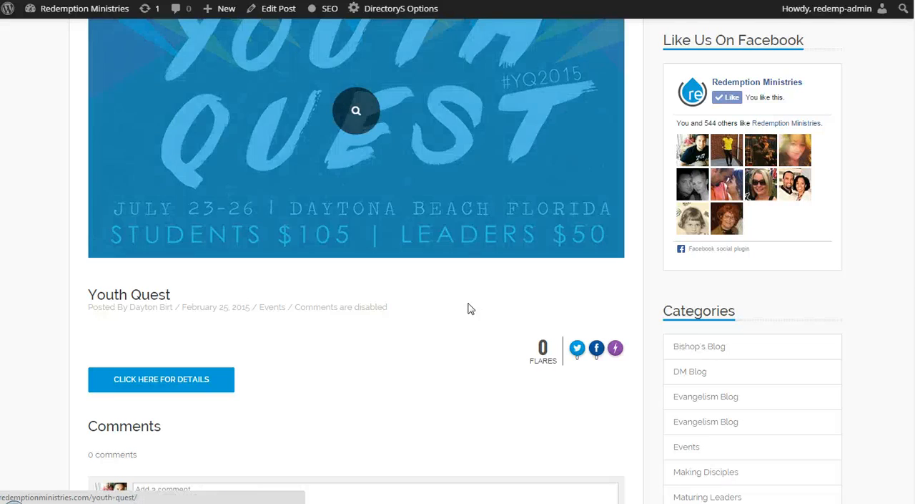
{"action": "scroll", "coordinate": [469, 306], "scroll_direction": "down", "scroll_amount": 1}
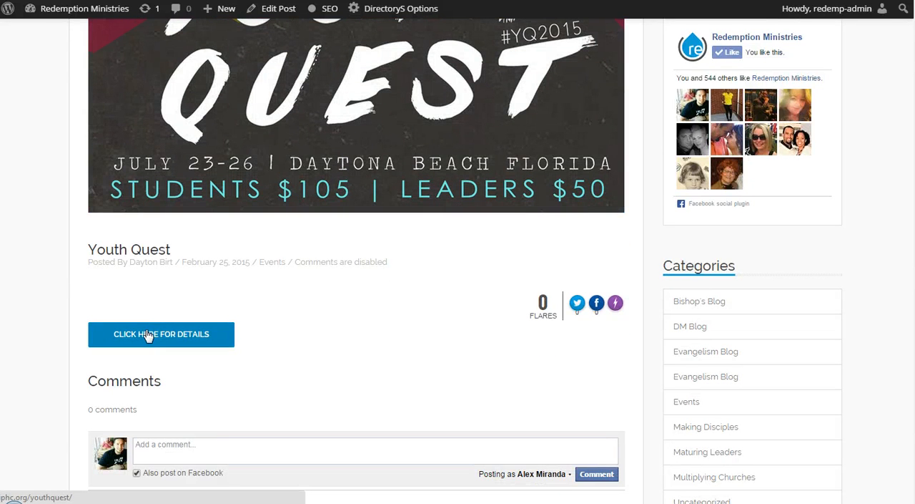
{"action": "scroll", "coordinate": [644, 352], "scroll_direction": "up", "scroll_amount": 2}
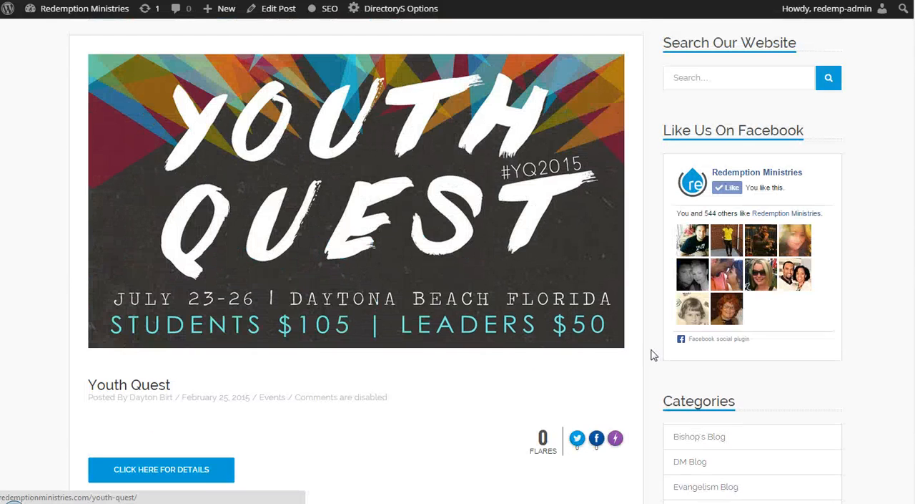
{"action": "scroll", "coordinate": [653, 356], "scroll_direction": "up", "scroll_amount": 2}
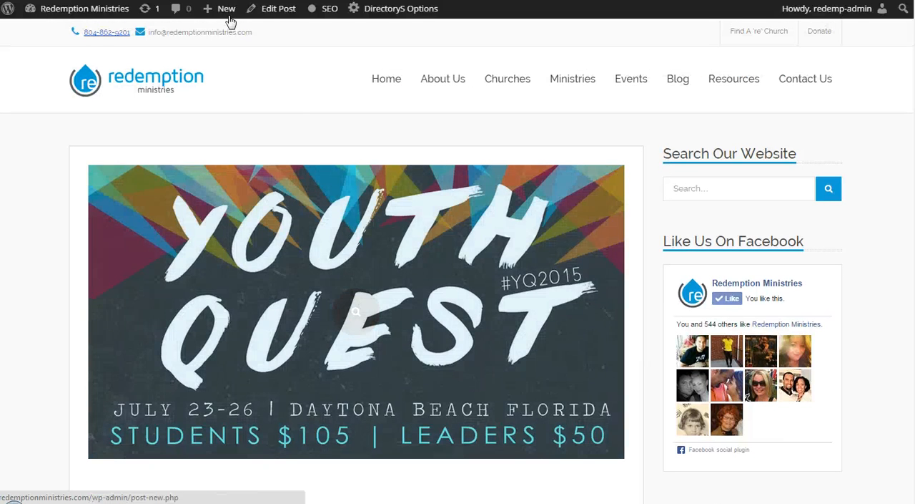
Step: Open the Youth Quest post for editing and examine its category assignments, featured image and publishing options
{"action": "left_click", "coordinate": [276, 14]}
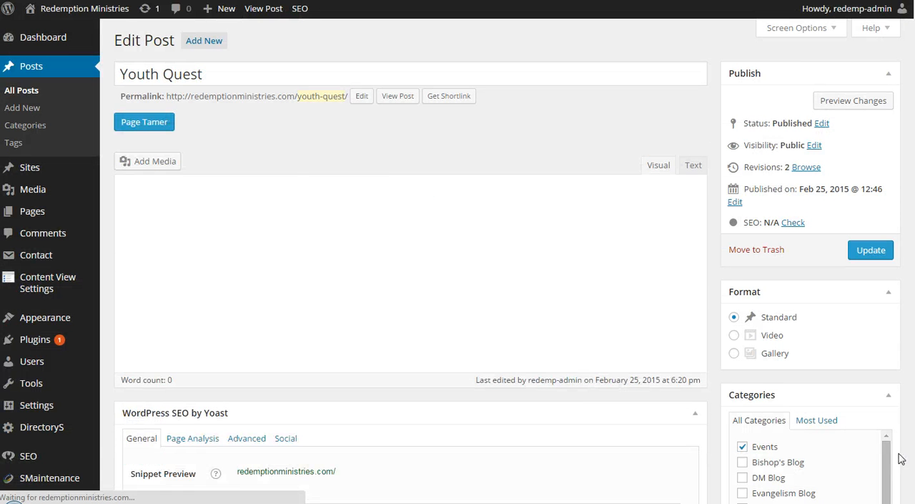
{"action": "scroll", "coordinate": [750, 451], "scroll_direction": "down", "scroll_amount": 4}
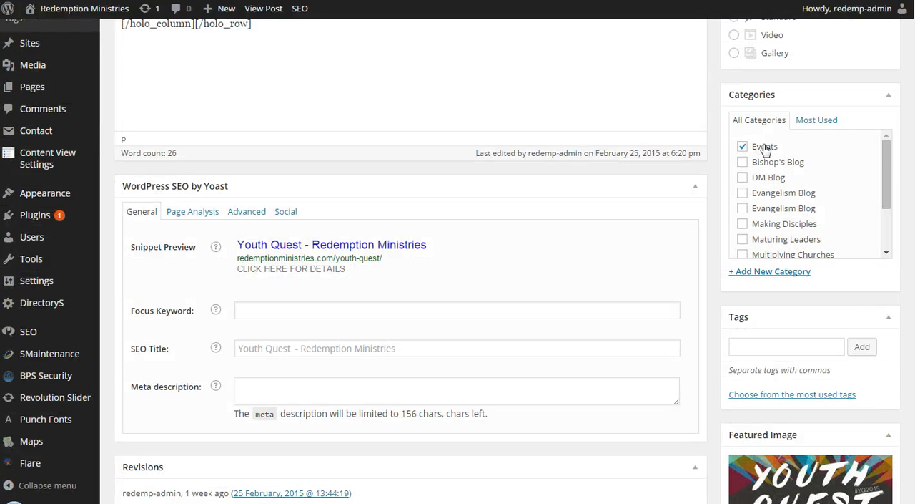
{"action": "scroll", "coordinate": [791, 205], "scroll_direction": "down", "scroll_amount": 4}
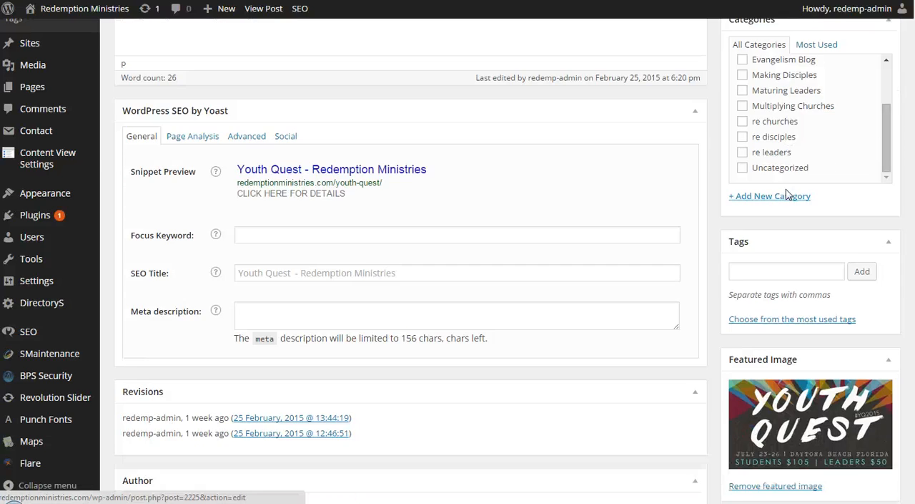
{"action": "scroll", "coordinate": [803, 180], "scroll_direction": "up", "scroll_amount": 3}
{"action": "scroll", "coordinate": [803, 179], "scroll_direction": "up", "scroll_amount": 2}
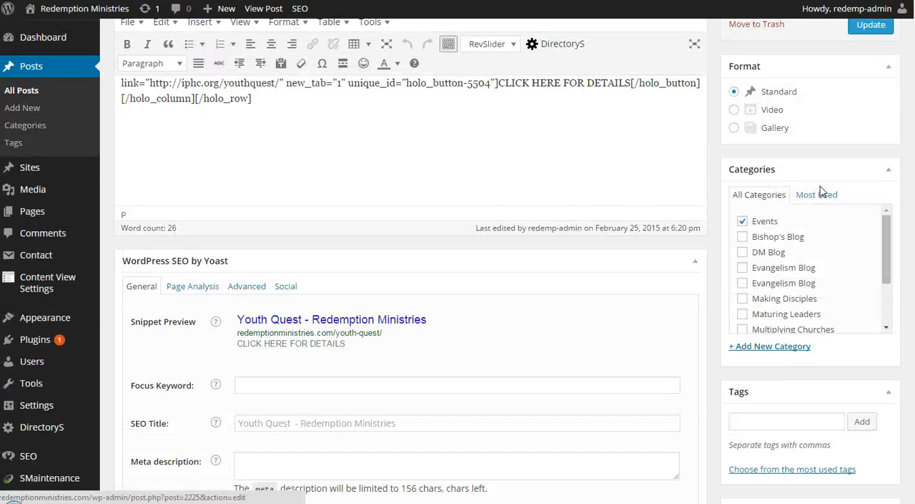
{"action": "scroll", "coordinate": [718, 193], "scroll_direction": "up", "scroll_amount": 1}
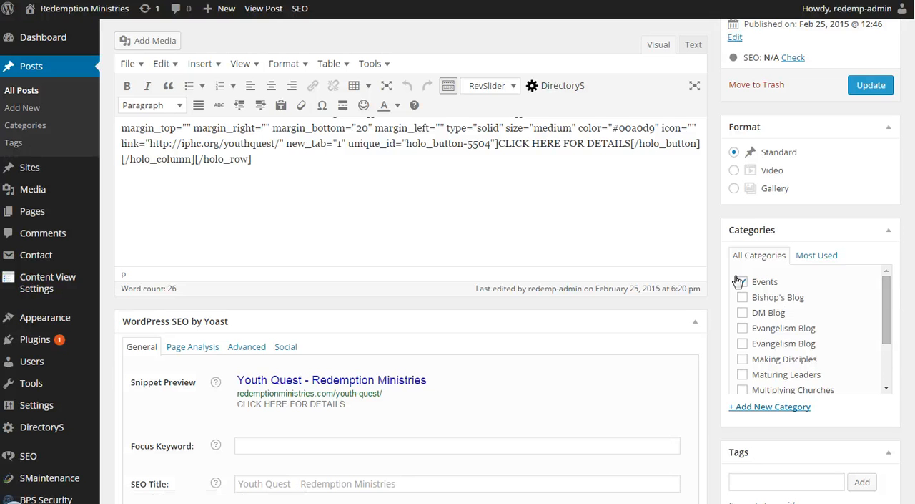
{"action": "left_click", "coordinate": [871, 86]}
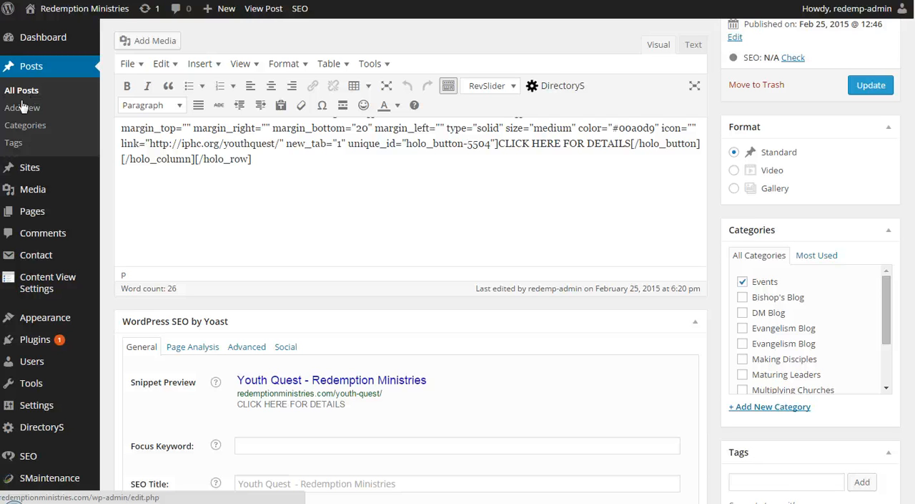
Step: Return to the site's homepage and examine the footer columns, highlighting the Contact Us block
{"action": "left_click", "coordinate": [32, 8]}
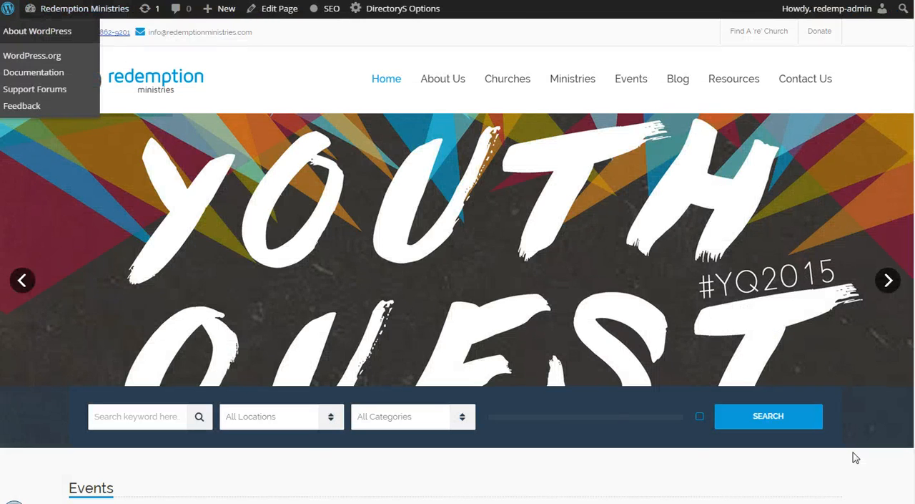
{"action": "scroll", "coordinate": [854, 453], "scroll_direction": "down", "scroll_amount": 15}
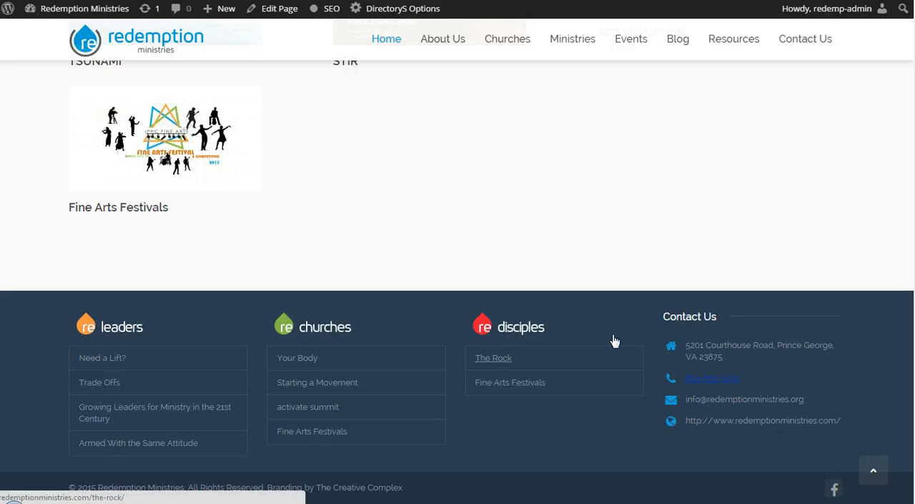
{"action": "left_click_drag", "start_coordinate": [665, 313], "coordinate": [849, 421]}
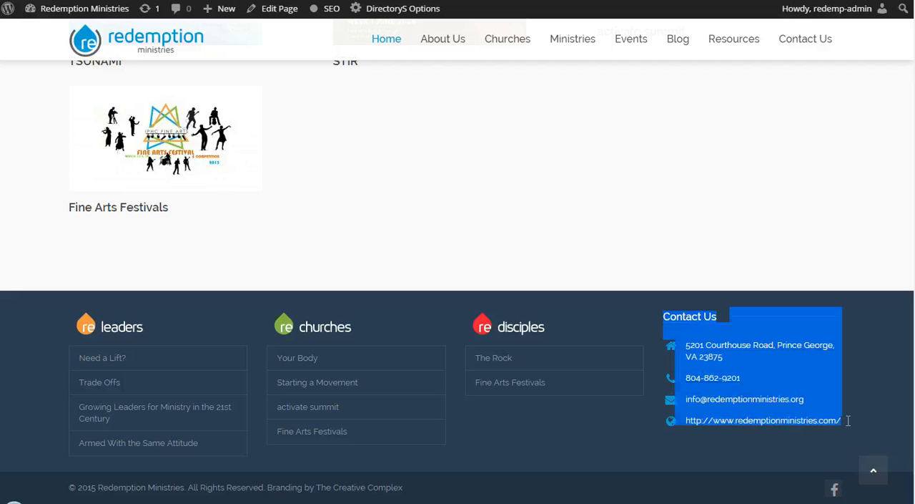
{"action": "left_click", "coordinate": [856, 432]}
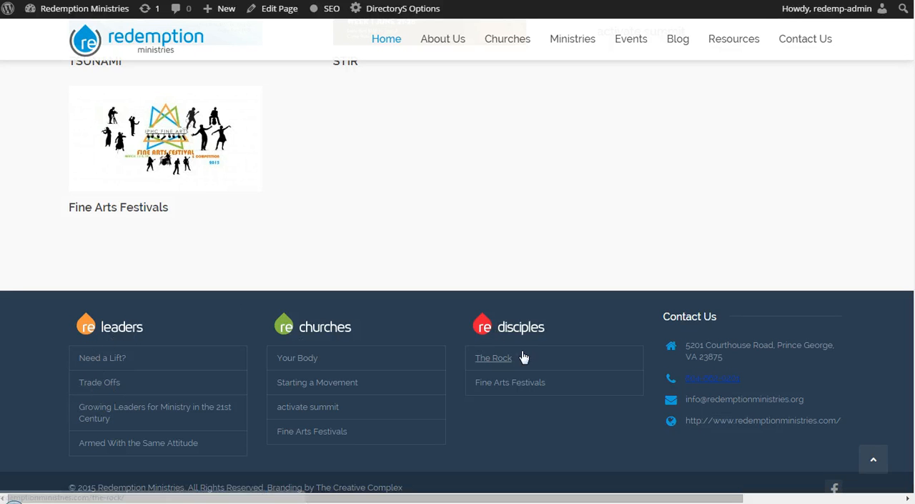
{"action": "left_click_drag", "start_coordinate": [665, 315], "coordinate": [854, 435]}
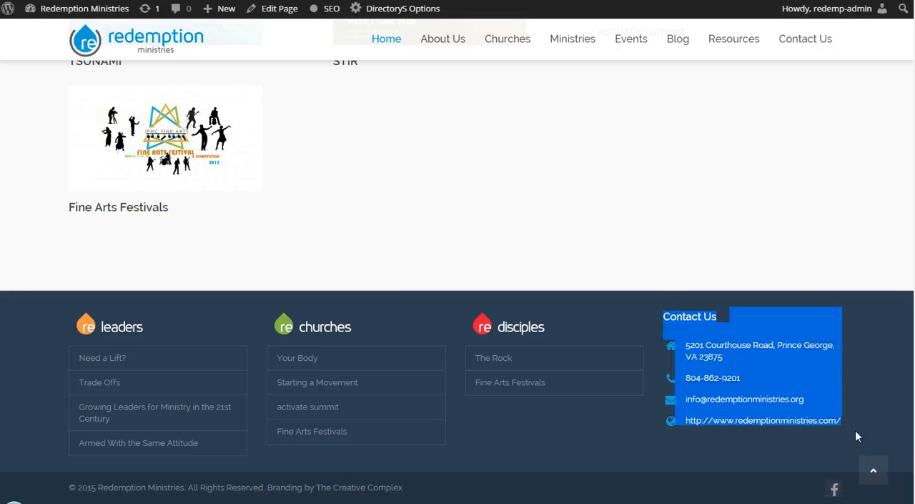
{"action": "left_click", "coordinate": [842, 444]}
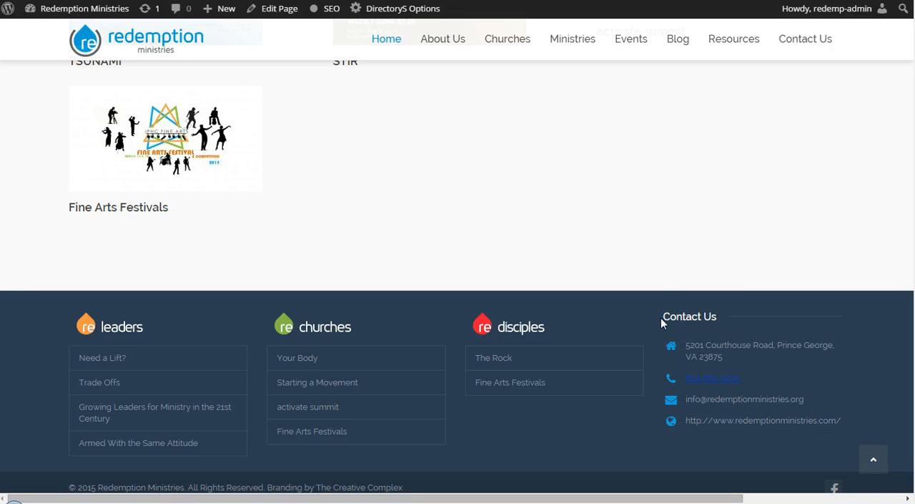
Step: Open the site's widget management page and expand the Footer Widgets area
{"action": "mouse_move", "coordinate": [79, 10]}
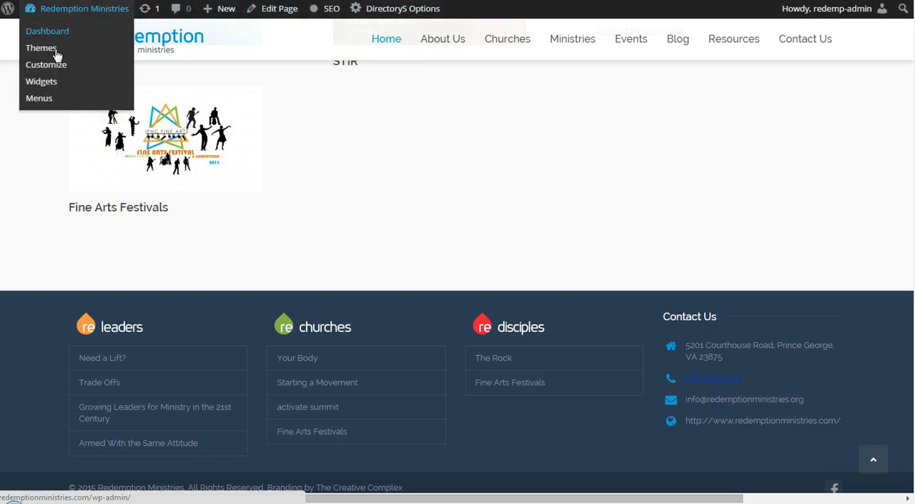
{"action": "left_click", "coordinate": [41, 81]}
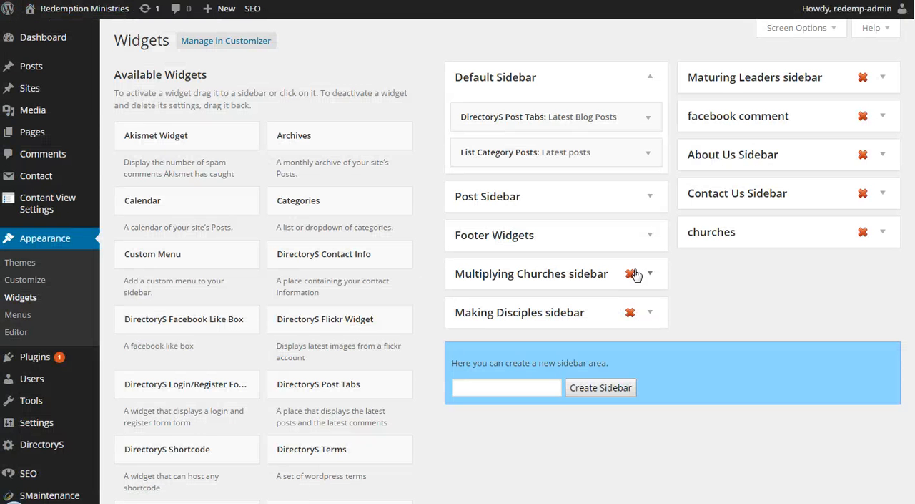
{"action": "left_click", "coordinate": [650, 238]}
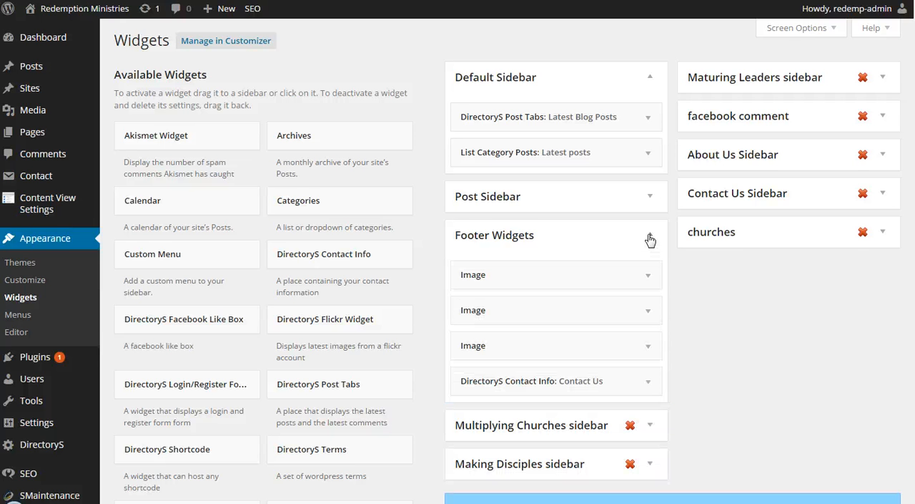
Step: Examine the settings of the first Image widget in Footer Widgets, and collapse it
{"action": "scroll", "coordinate": [650, 238], "scroll_direction": "down", "scroll_amount": 2}
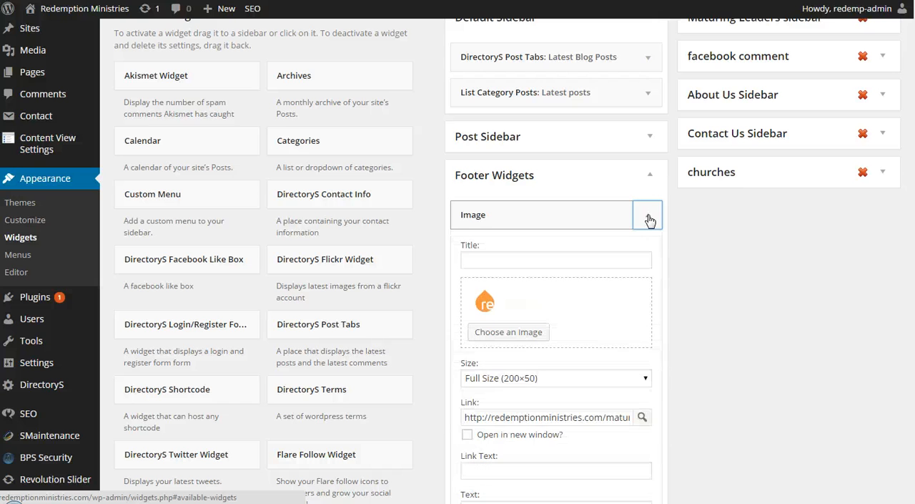
{"action": "scroll", "coordinate": [650, 218], "scroll_direction": "down", "scroll_amount": 1}
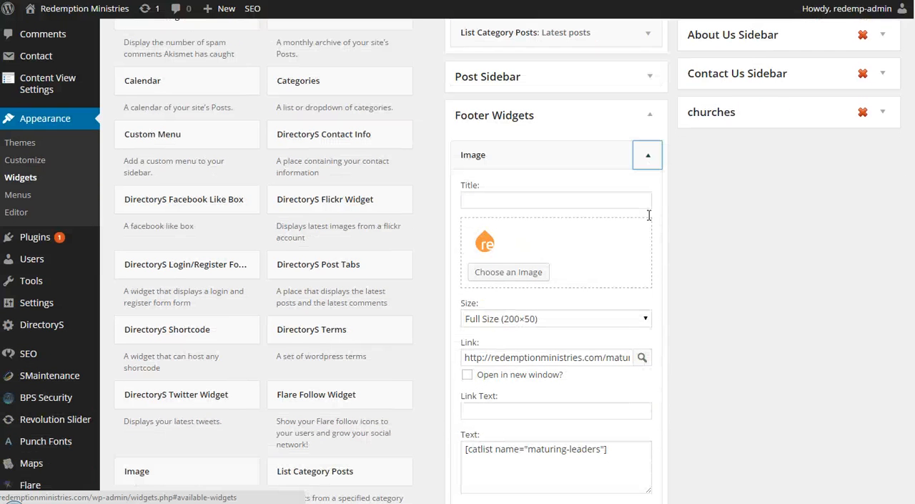
{"action": "left_click", "coordinate": [648, 156]}
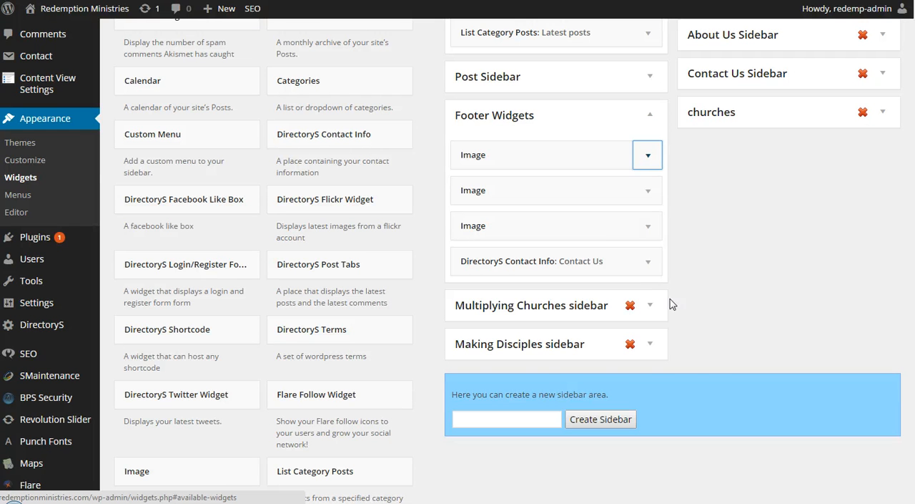
Step: Return to the site's homepage, open the About Us page and highlight its welcome sentence
{"action": "left_click", "coordinate": [79, 9]}
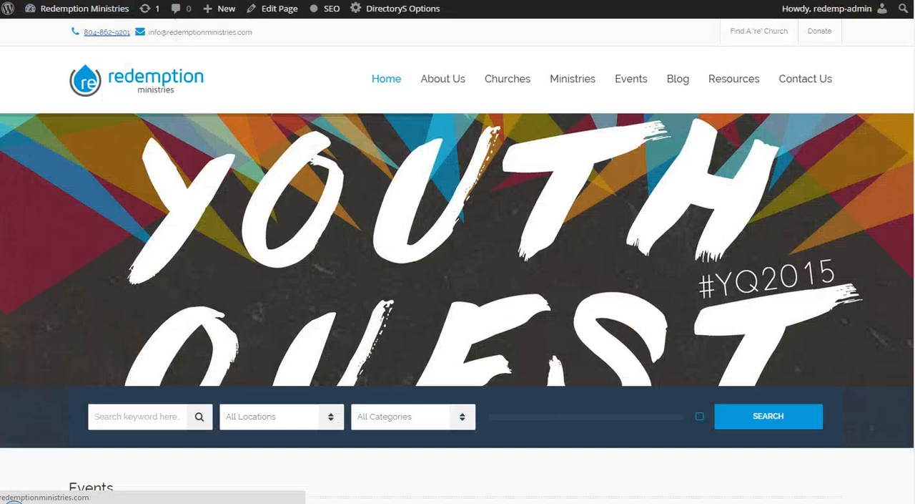
{"action": "mouse_move", "coordinate": [436, 85]}
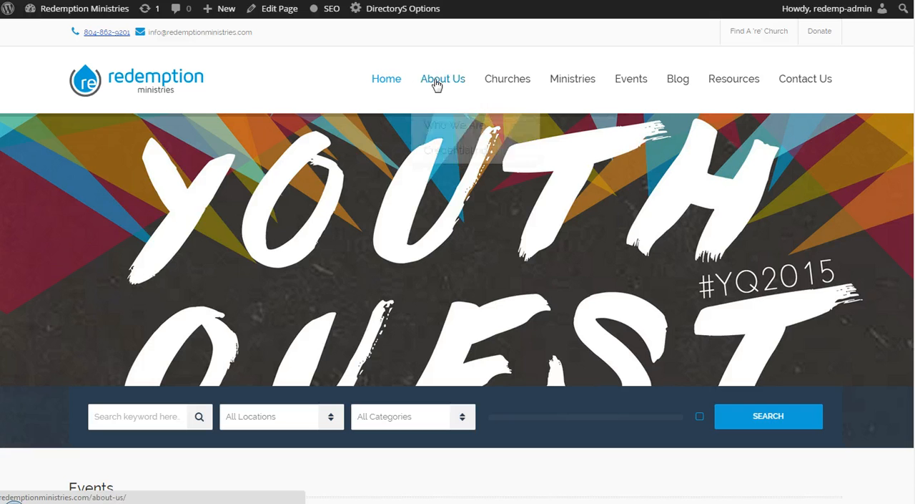
{"action": "left_click", "coordinate": [435, 85]}
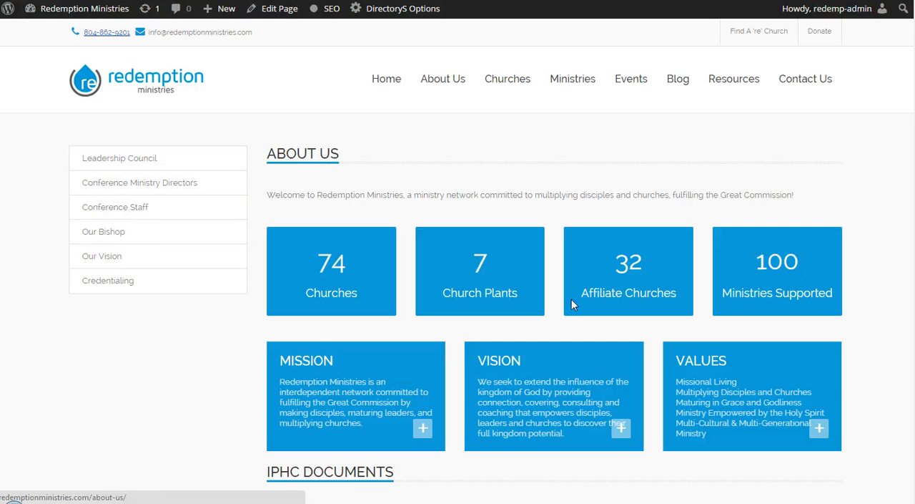
{"action": "triple_click", "coordinate": [360, 202]}
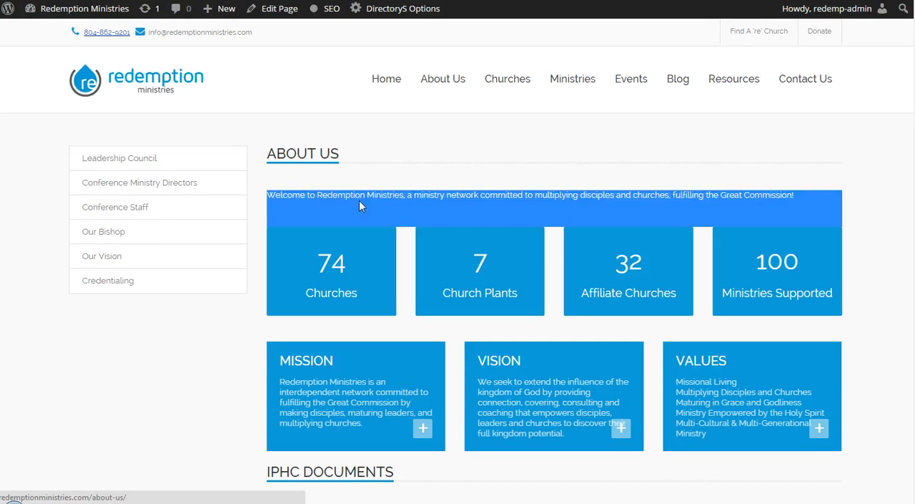
{"action": "left_click", "coordinate": [360, 198]}
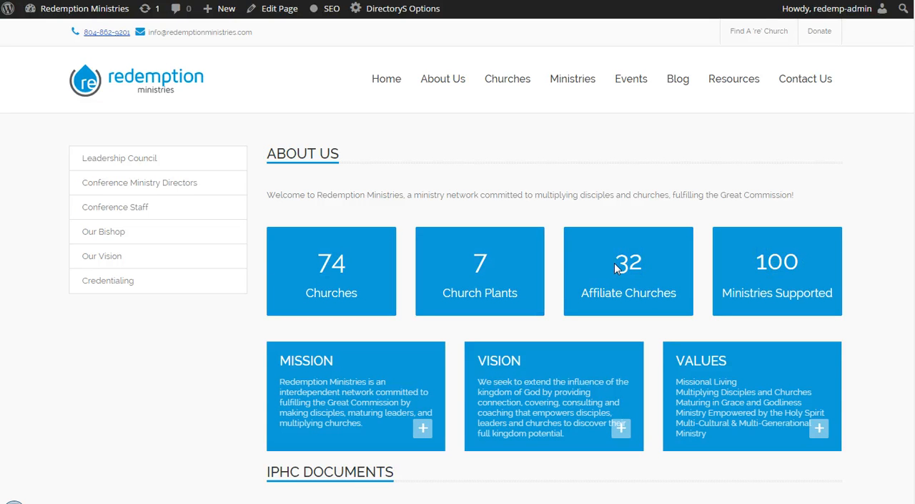
Step: Open the About Us page for editing and examine the shortcode content in the default editor
{"action": "left_click", "coordinate": [276, 12]}
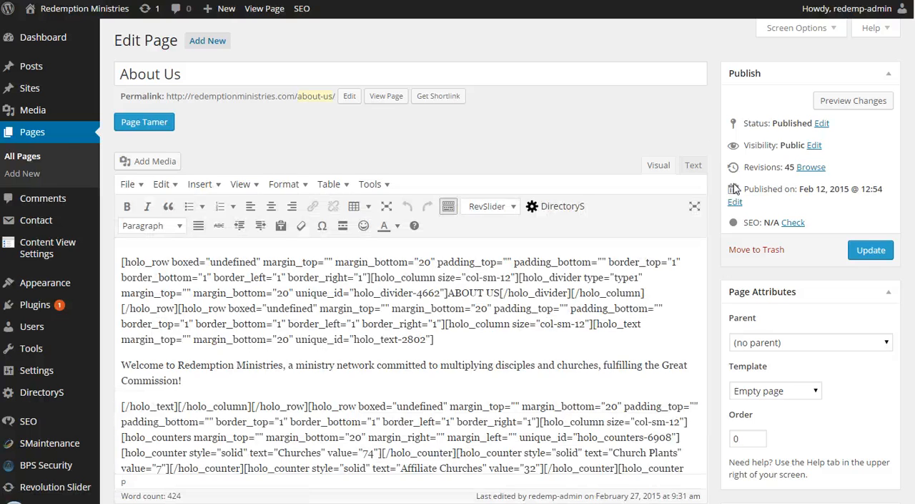
{"action": "scroll", "coordinate": [465, 300], "scroll_direction": "down", "scroll_amount": 4}
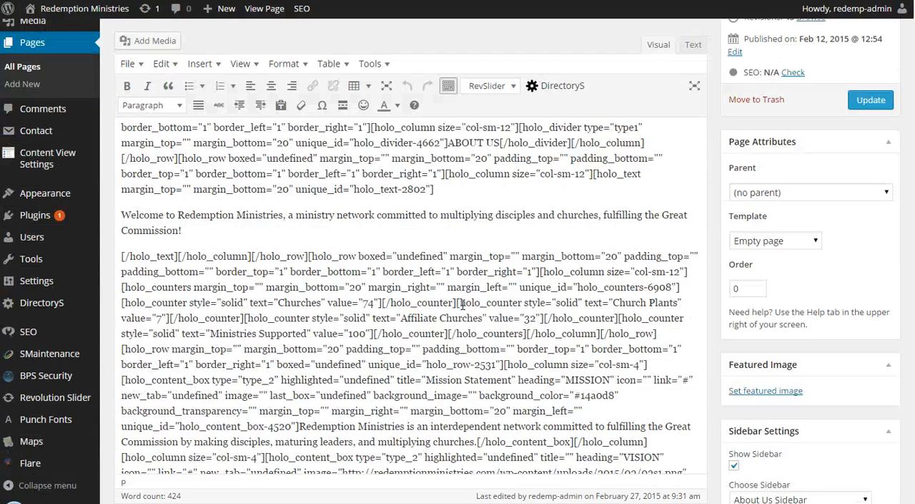
{"action": "scroll", "coordinate": [377, 256], "scroll_direction": "down", "scroll_amount": 3}
{"action": "scroll", "coordinate": [410, 255], "scroll_direction": "down", "scroll_amount": 4}
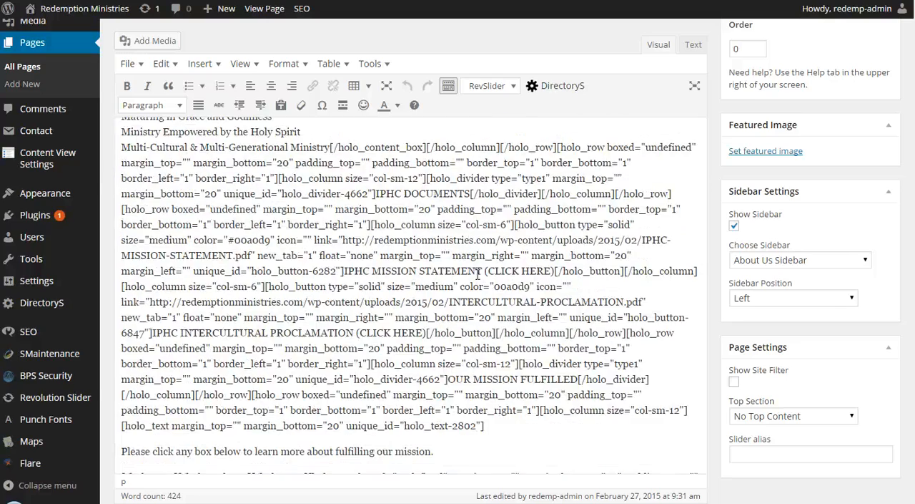
{"action": "scroll", "coordinate": [487, 278], "scroll_direction": "down", "scroll_amount": 3}
{"action": "scroll", "coordinate": [487, 279], "scroll_direction": "up", "scroll_amount": 7}
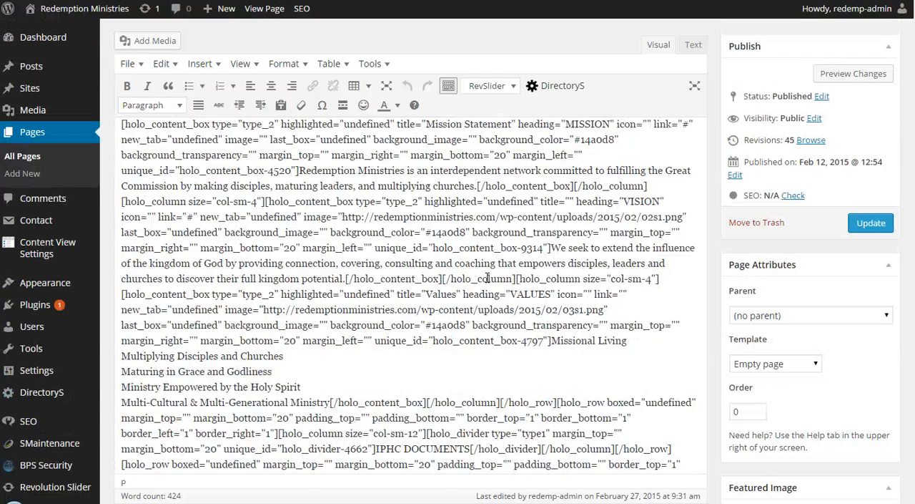
{"action": "scroll", "coordinate": [487, 278], "scroll_direction": "up", "scroll_amount": 5}
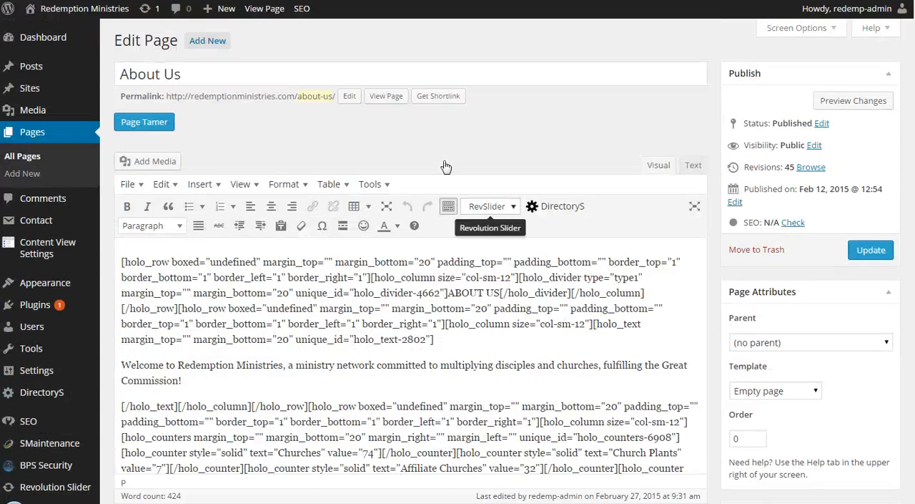
Step: Switch the About Us page to the Page Tamer editor and look over its element rows and sidebar settings
{"action": "left_click", "coordinate": [145, 124]}
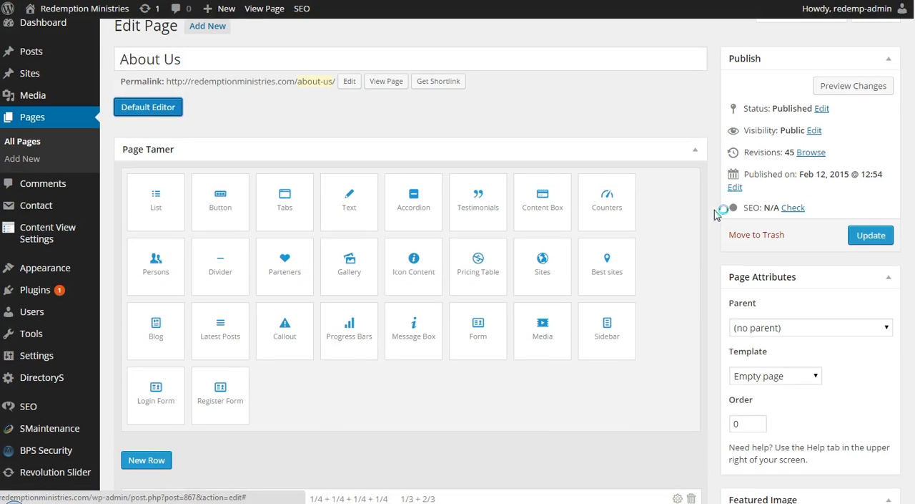
{"action": "scroll", "coordinate": [712, 214], "scroll_direction": "down", "scroll_amount": 3}
{"action": "scroll", "coordinate": [706, 226], "scroll_direction": "down", "scroll_amount": 2}
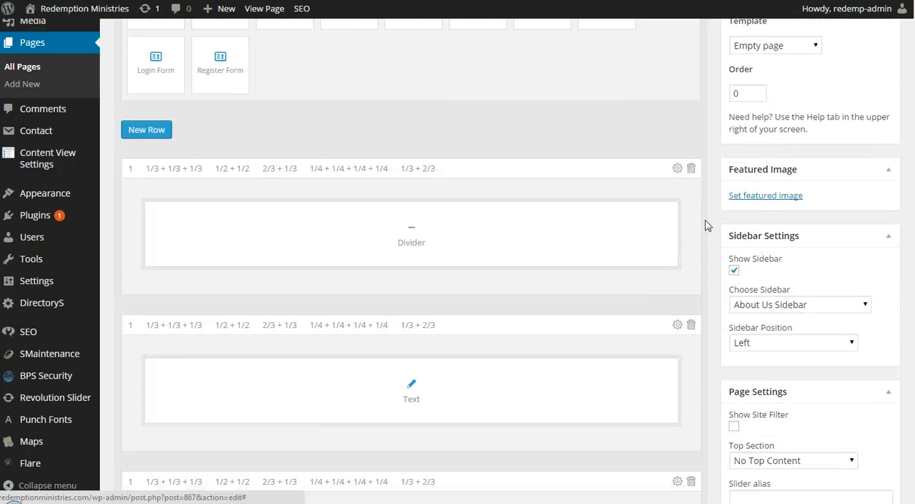
{"action": "scroll", "coordinate": [705, 225], "scroll_direction": "down", "scroll_amount": 1}
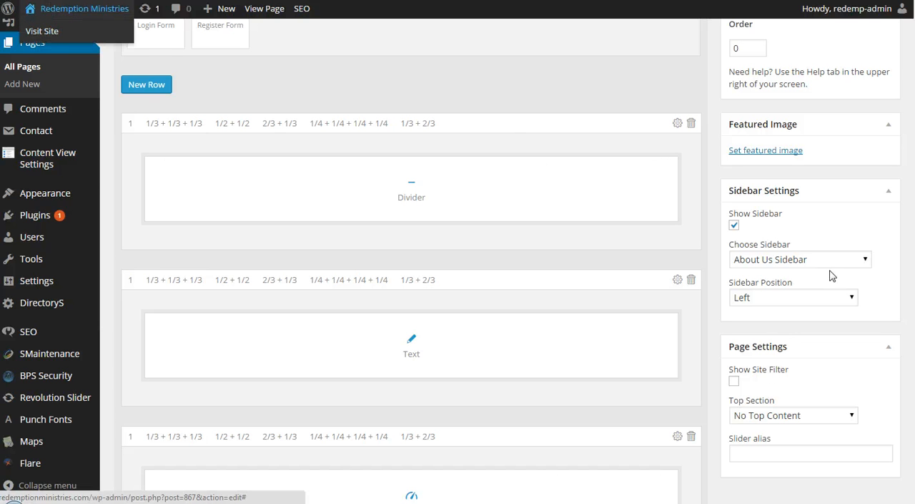
{"action": "scroll", "coordinate": [832, 275], "scroll_direction": "up", "scroll_amount": 5}
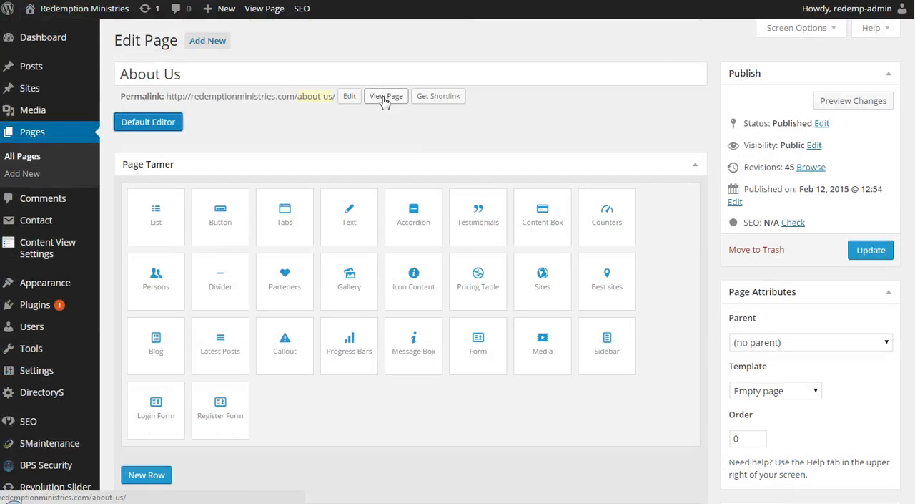
Step: View the live About Us page and examine its sections, highlighting the heading, the welcome sentence and the counters
{"action": "left_click", "coordinate": [382, 98]}
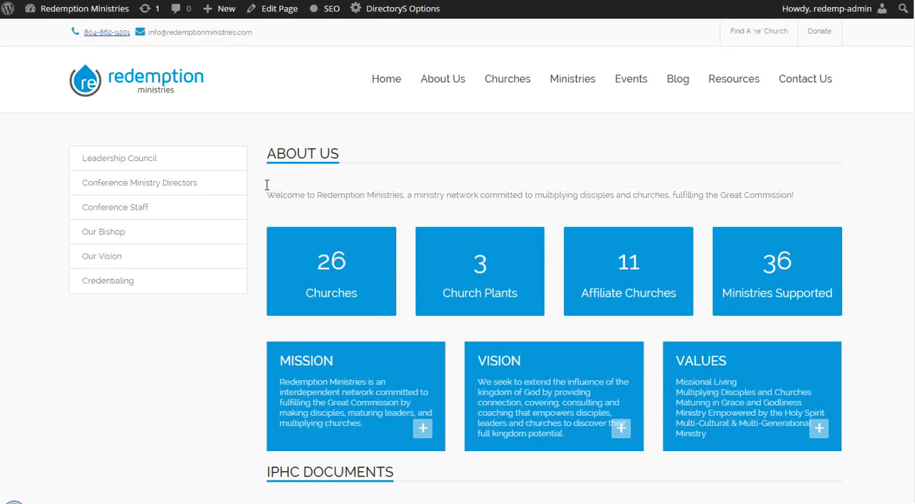
{"action": "left_click_drag", "start_coordinate": [266, 149], "coordinate": [805, 201]}
{"action": "left_click", "coordinate": [804, 208]}
{"action": "scroll", "coordinate": [327, 206], "scroll_direction": "down", "scroll_amount": 1}
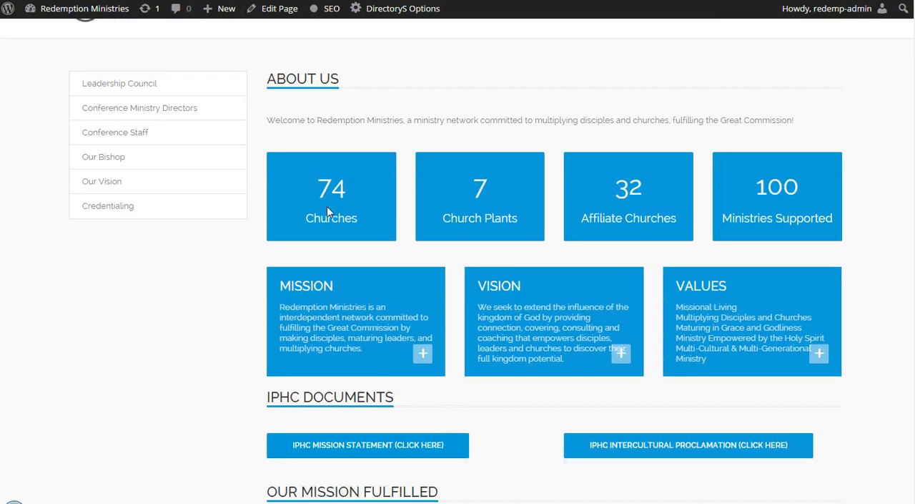
{"action": "left_click_drag", "start_coordinate": [318, 179], "coordinate": [844, 253]}
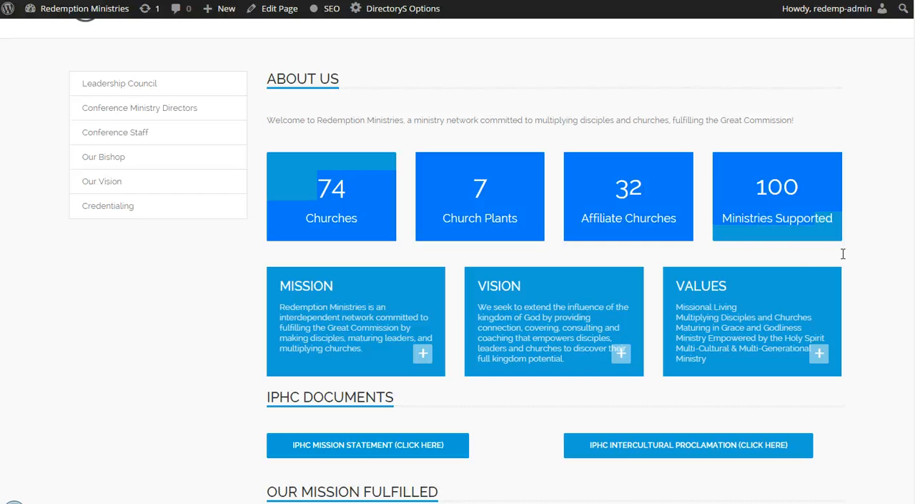
{"action": "left_click", "coordinate": [842, 254]}
{"action": "scroll", "coordinate": [474, 322], "scroll_direction": "down", "scroll_amount": 2}
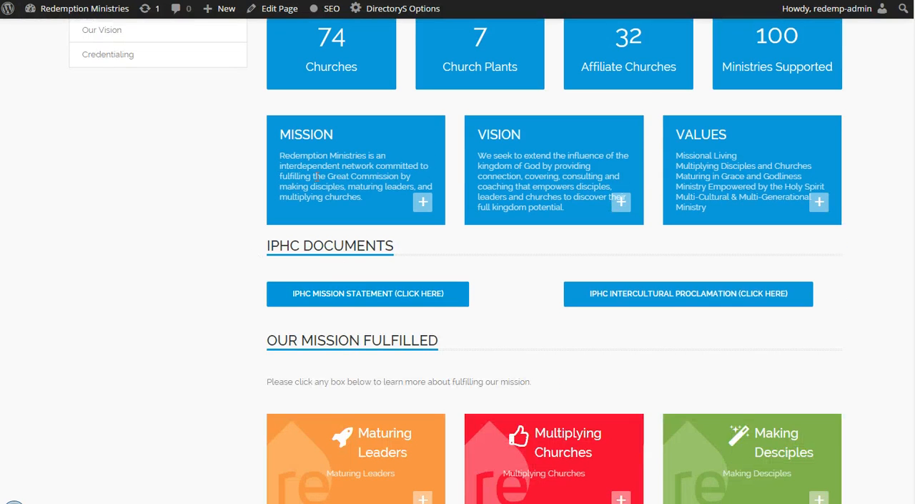
{"action": "scroll", "coordinate": [343, 115], "scroll_direction": "up", "scroll_amount": 2}
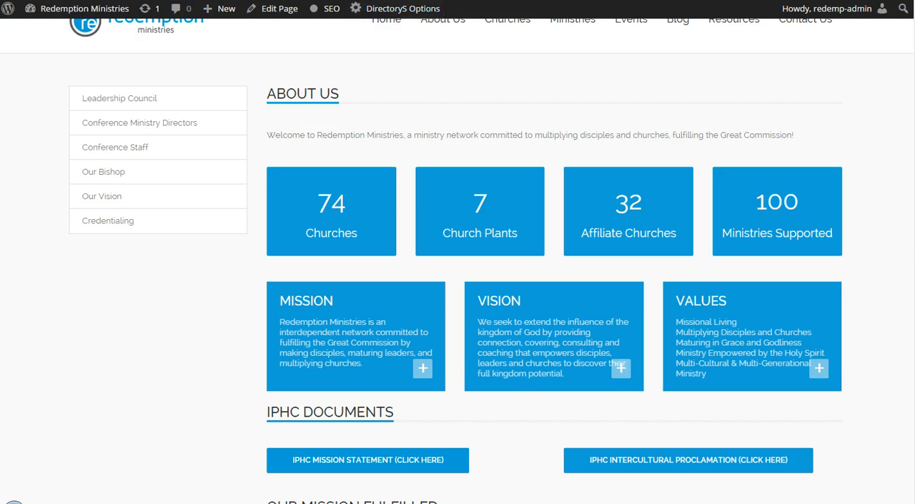
Step: Return to the Page Tamer layout and examine the Divider, Text, Counters and Content Box rows
{"action": "left_click", "coordinate": [231, 0]}
{"action": "scroll", "coordinate": [699, 321], "scroll_direction": "down", "scroll_amount": 5}
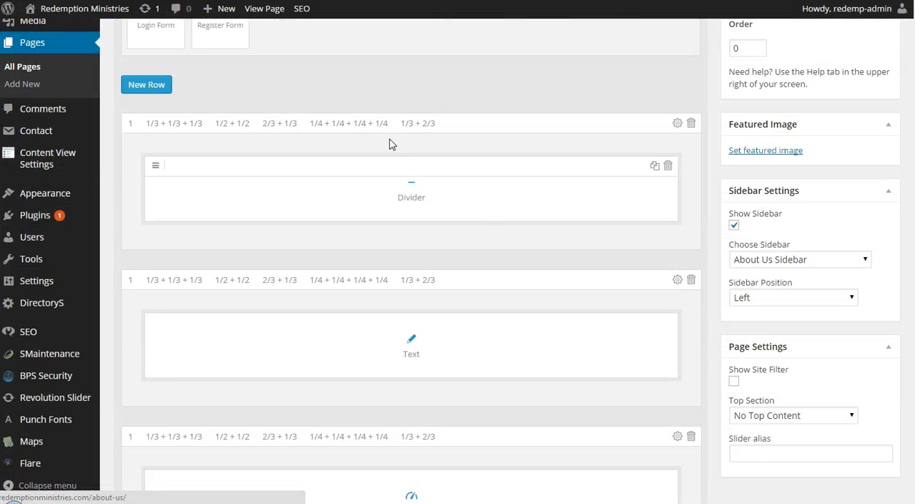
{"action": "mouse_move", "coordinate": [419, 186]}
{"action": "scroll", "coordinate": [411, 195], "scroll_direction": "down", "scroll_amount": 2}
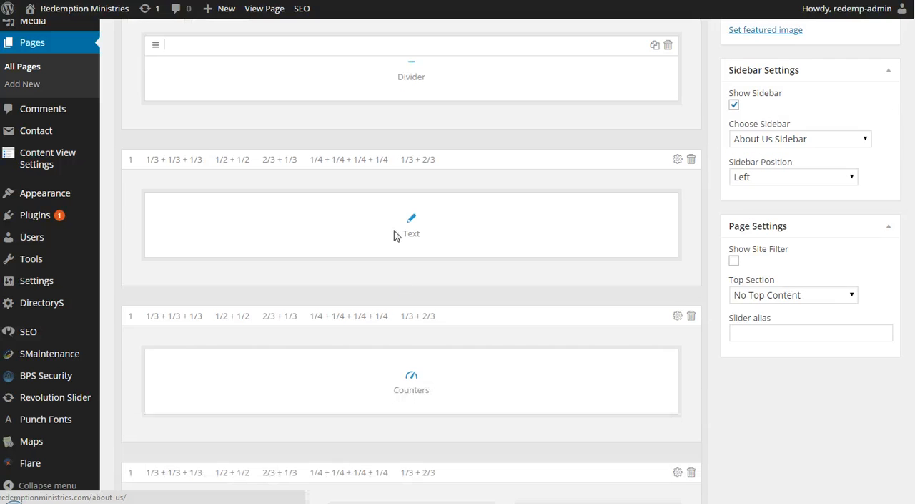
{"action": "mouse_move", "coordinate": [409, 229]}
{"action": "scroll", "coordinate": [406, 225], "scroll_direction": "down", "scroll_amount": 2}
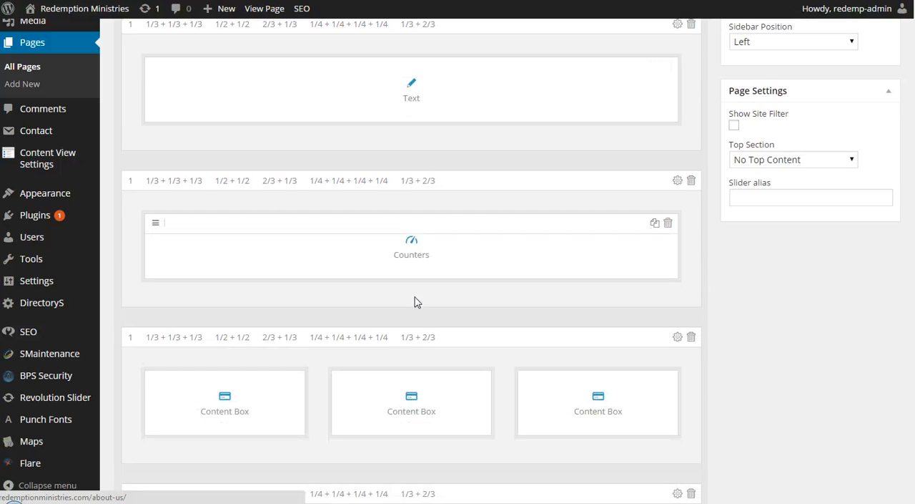
{"action": "scroll", "coordinate": [434, 219], "scroll_direction": "up", "scroll_amount": 2}
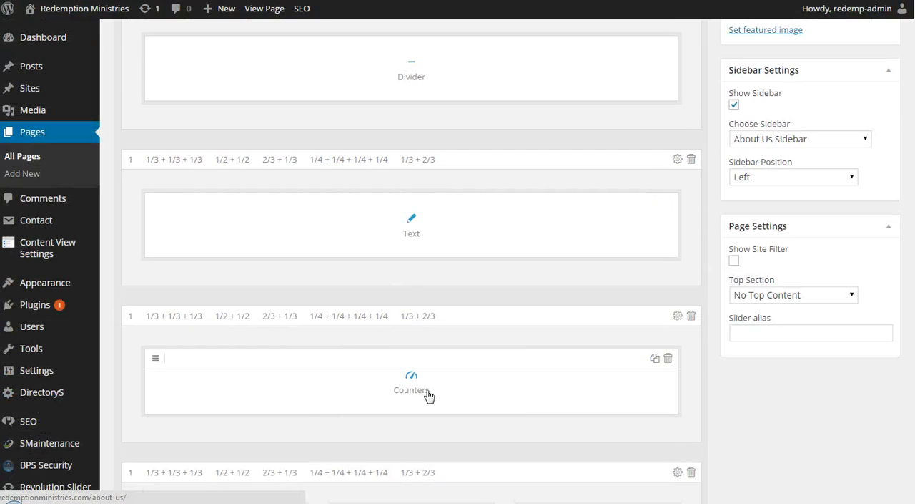
{"action": "scroll", "coordinate": [411, 379], "scroll_direction": "down", "scroll_amount": 2}
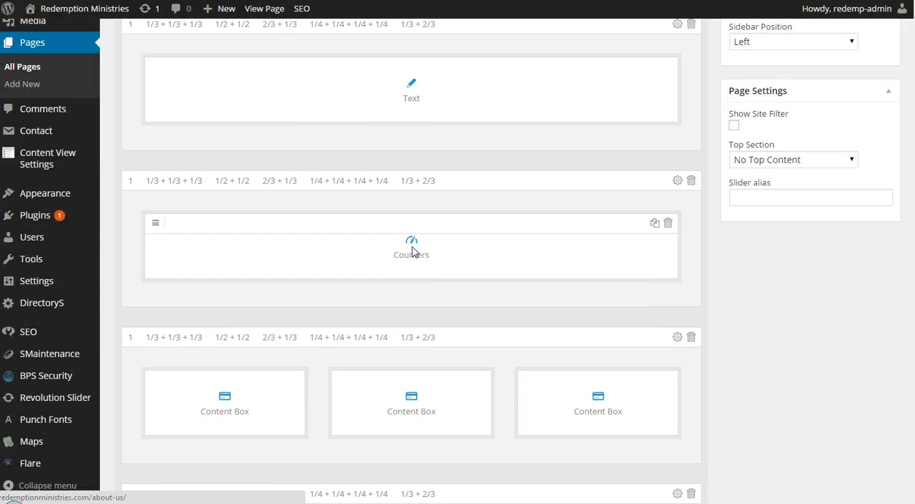
Step: Open the Counters element, examine the first counter's text and value settings, and cancel without saving
{"action": "left_click", "coordinate": [413, 253]}
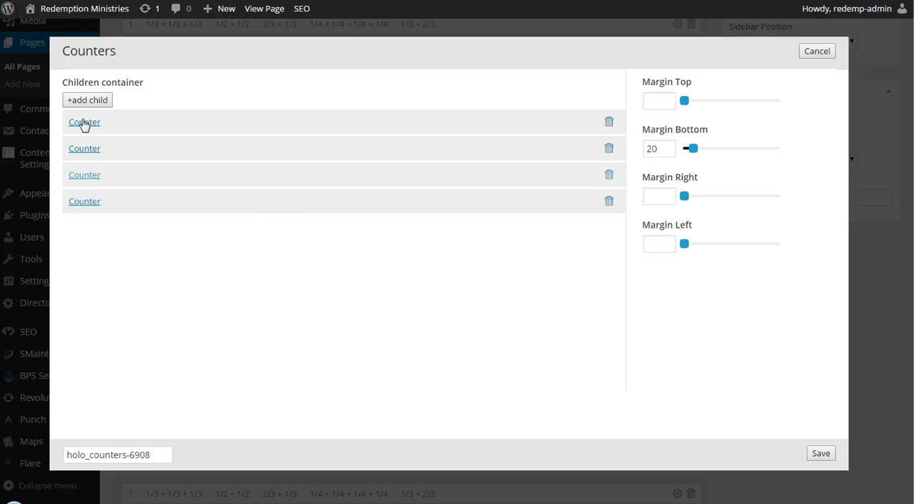
{"action": "left_click", "coordinate": [85, 124]}
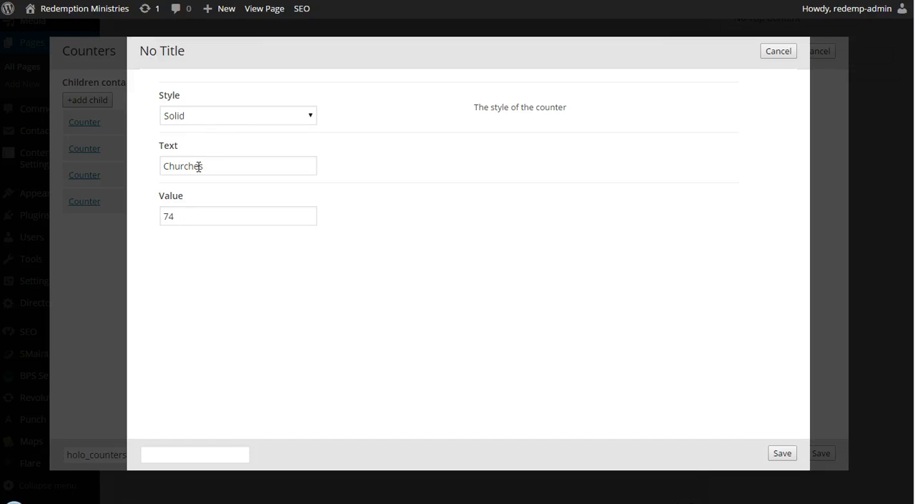
{"action": "left_click", "coordinate": [788, 53]}
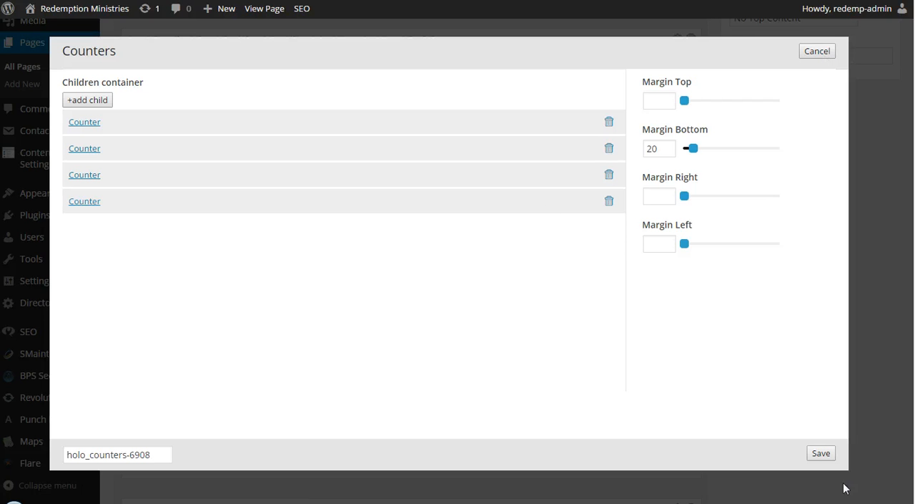
{"action": "left_click", "coordinate": [809, 47]}
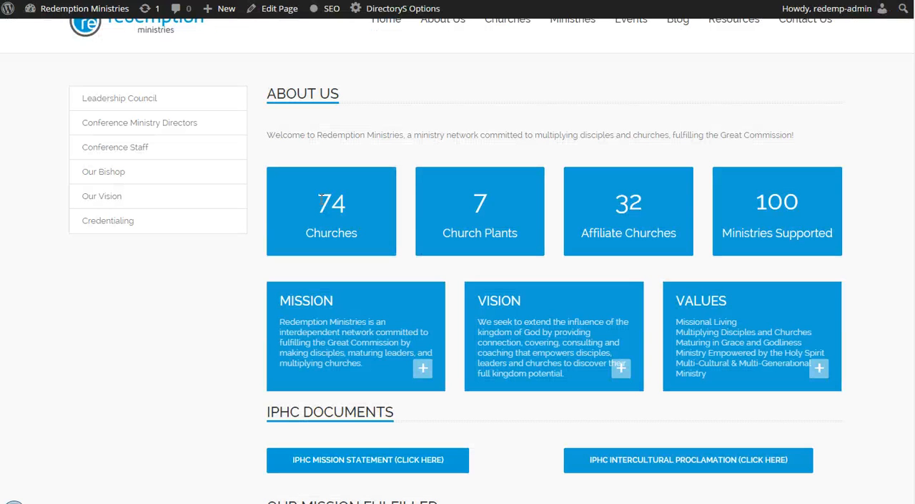
Step: On the live About Us page, highlight the Churches counter value and the Mission, Vision and Values boxes
{"action": "left_click_drag", "start_coordinate": [321, 196], "coordinate": [359, 206]}
{"action": "left_click", "coordinate": [339, 201]}
{"action": "left_click_drag", "start_coordinate": [269, 310], "coordinate": [710, 309]}
{"action": "left_click", "coordinate": [710, 308]}
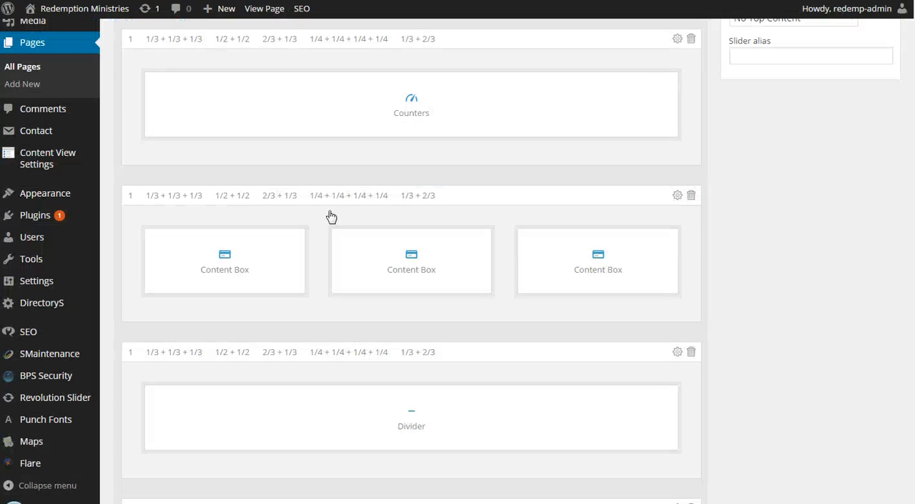
Step: Back in Page Tamer, examine the first Content Box's content, heading and background settings, and cancel without saving
{"action": "scroll", "coordinate": [236, 265], "scroll_direction": "down", "scroll_amount": 2}
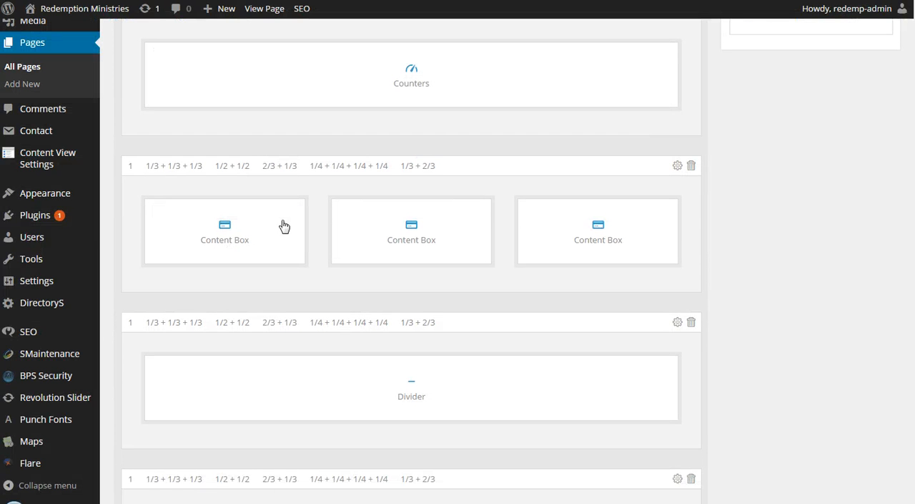
{"action": "left_click", "coordinate": [224, 230]}
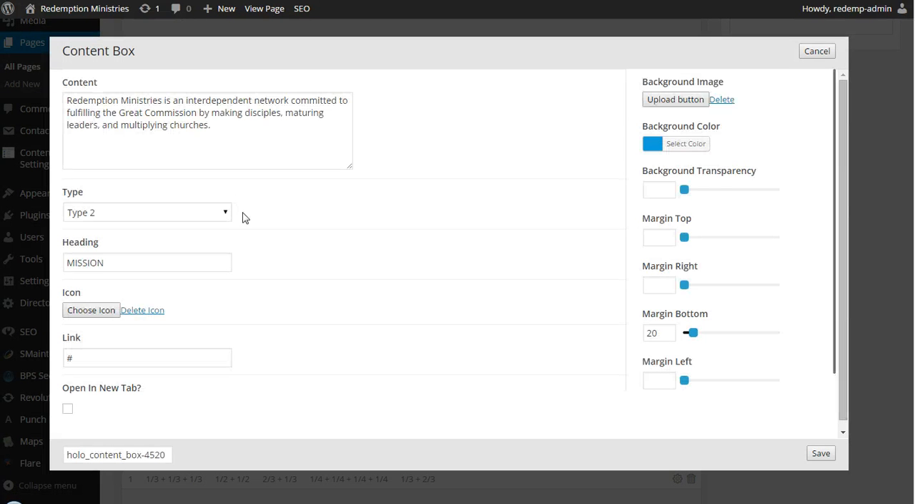
{"action": "triple_click", "coordinate": [105, 106]}
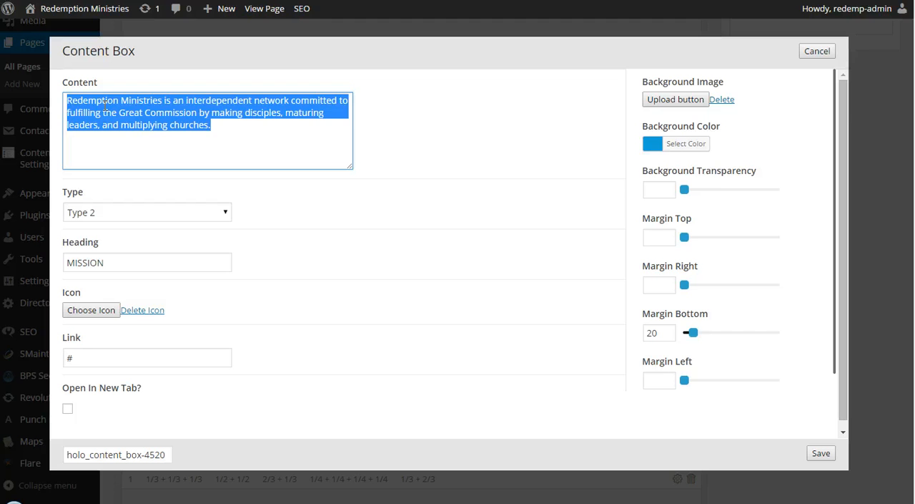
{"action": "triple_click", "coordinate": [178, 127]}
{"action": "left_click", "coordinate": [822, 53]}
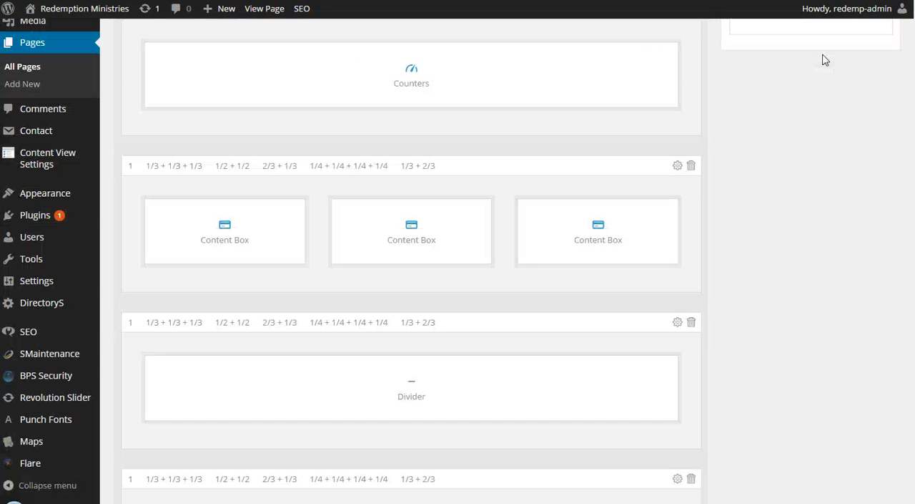
Step: Examine the remaining Divider, Button, Text and Content Box rows in the layout and the partner logos on the live About Us page
{"action": "scroll", "coordinate": [458, 280], "scroll_direction": "down", "scroll_amount": 1}
{"action": "scroll", "coordinate": [458, 279], "scroll_direction": "down", "scroll_amount": 3}
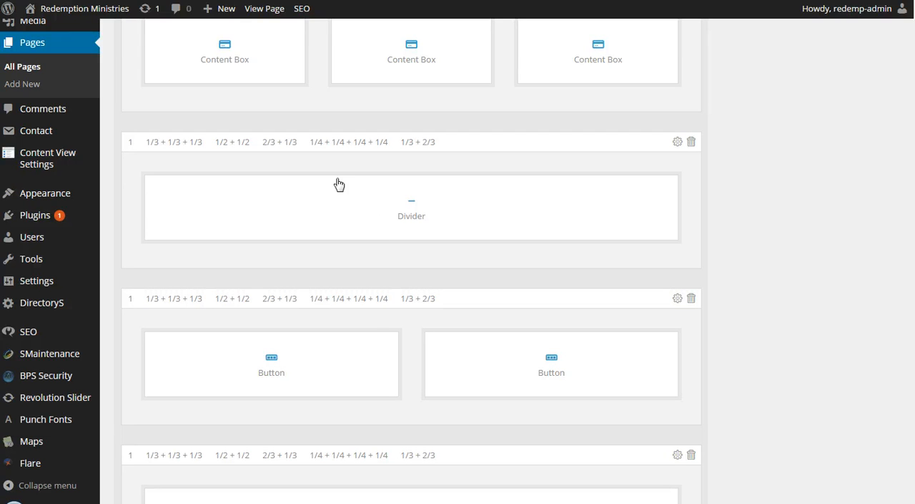
{"action": "scroll", "coordinate": [374, 269], "scroll_direction": "down", "scroll_amount": 4}
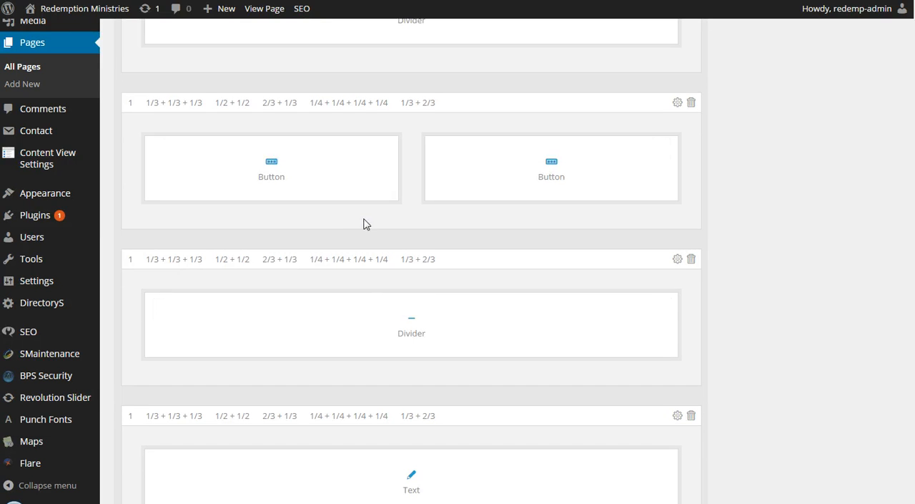
{"action": "scroll", "coordinate": [364, 224], "scroll_direction": "down", "scroll_amount": 3}
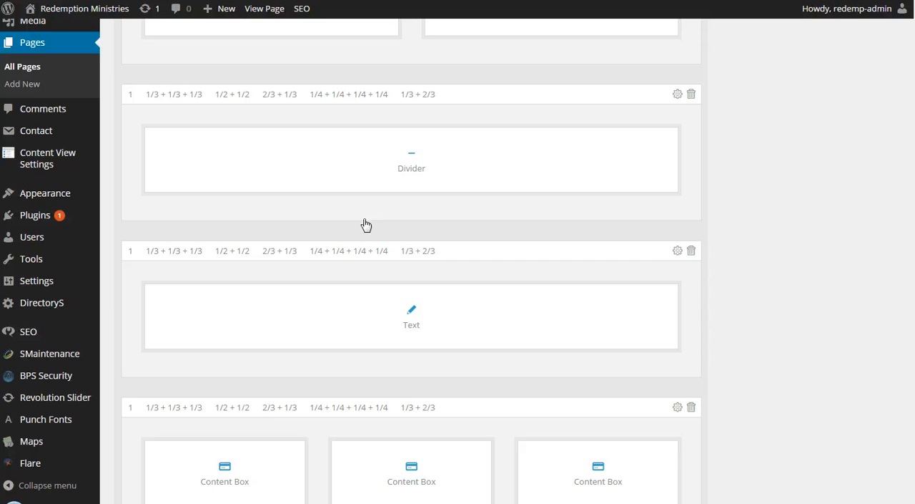
{"action": "scroll", "coordinate": [365, 226], "scroll_direction": "down", "scroll_amount": 8}
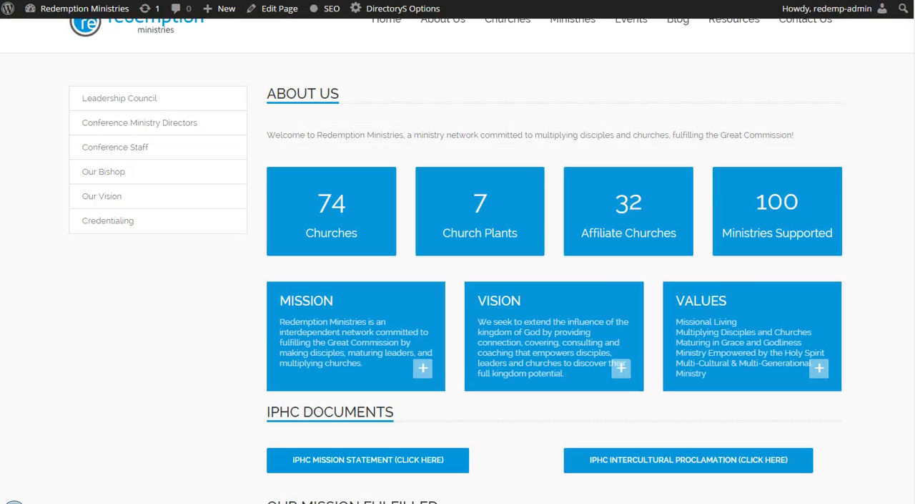
{"action": "scroll", "coordinate": [826, 267], "scroll_direction": "down", "scroll_amount": 8}
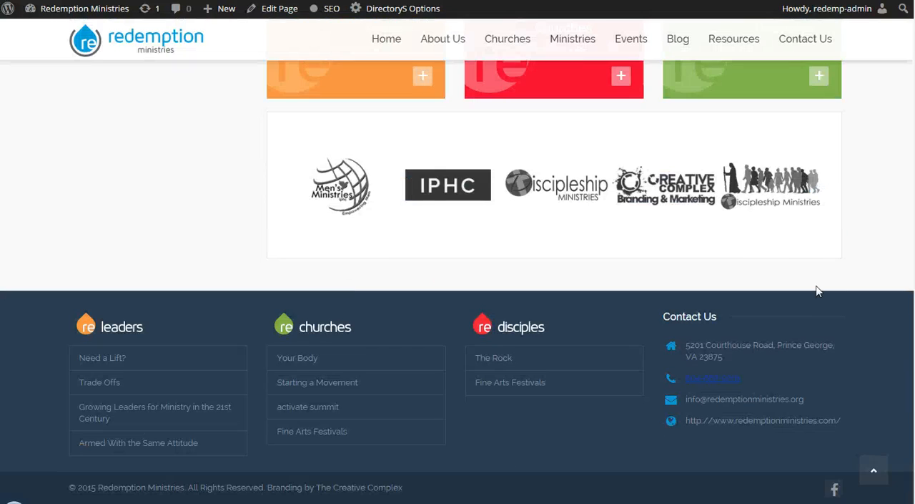
{"action": "scroll", "coordinate": [477, 284], "scroll_direction": "up", "scroll_amount": 1}
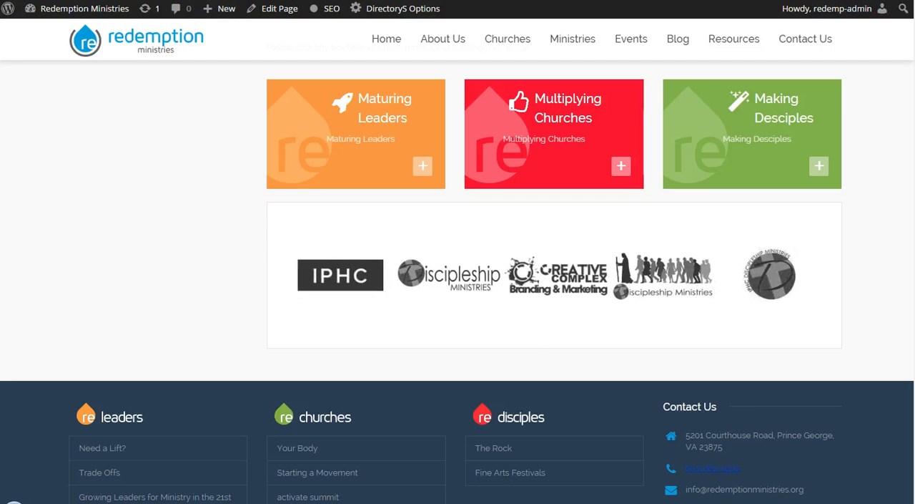
Step: Back in Page Tamer, open the Parteners element, examine the first partner's image, caption and link settings, and close them without saving
{"action": "key", "text": "alt+Left"}
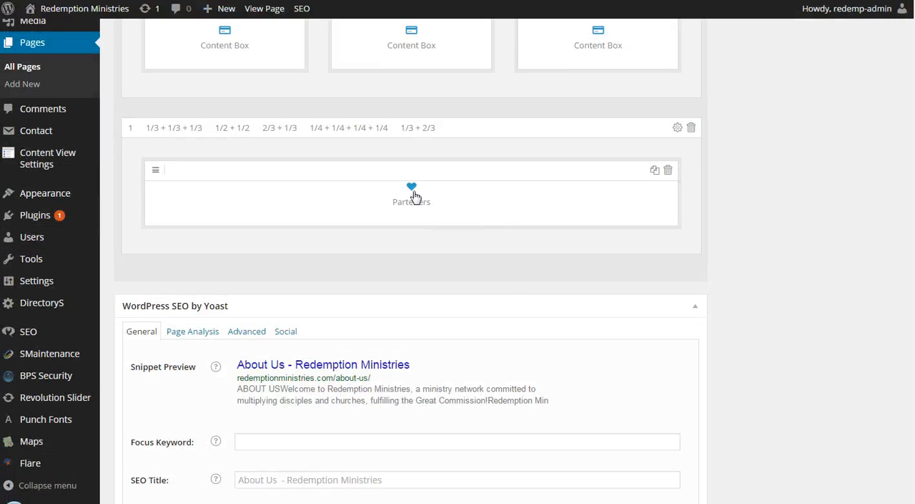
{"action": "left_click", "coordinate": [413, 199]}
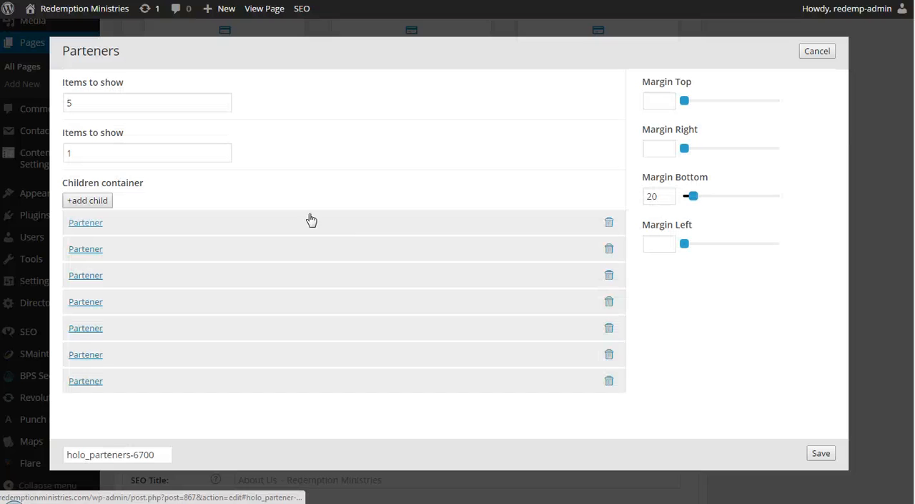
{"action": "left_click", "coordinate": [86, 223]}
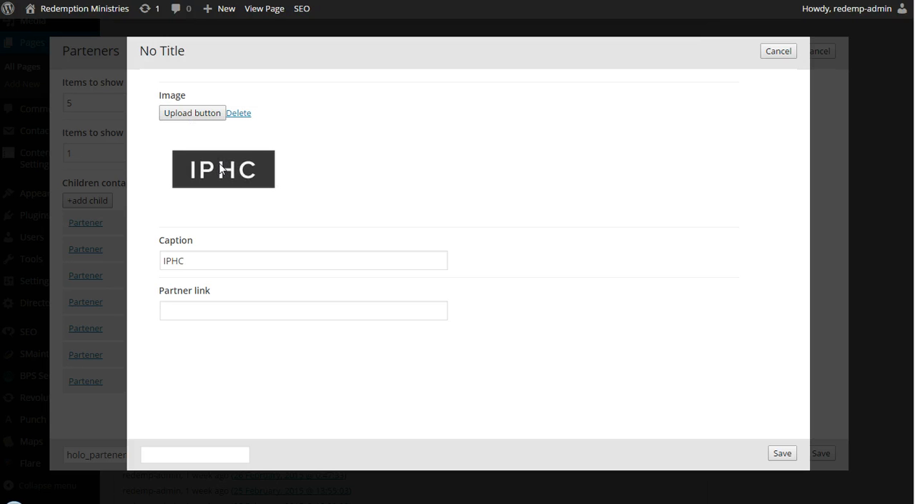
{"action": "left_click_drag", "start_coordinate": [221, 170], "coordinate": [271, 170]}
{"action": "left_click_drag", "start_coordinate": [354, 176], "coordinate": [369, 173]}
{"action": "key", "text": "Escape"}
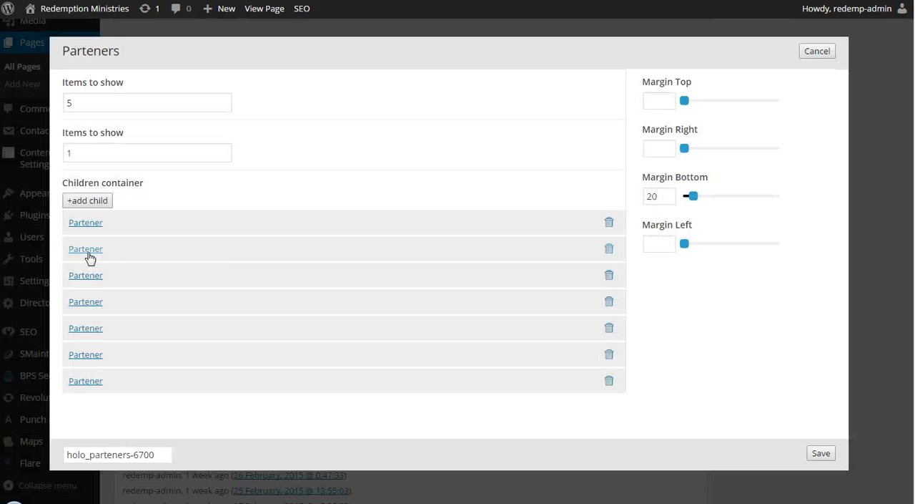
Step: Examine the image, caption and link settings of the second partner and another Discipleship partner, cancelling each without saving
{"action": "left_click", "coordinate": [87, 250]}
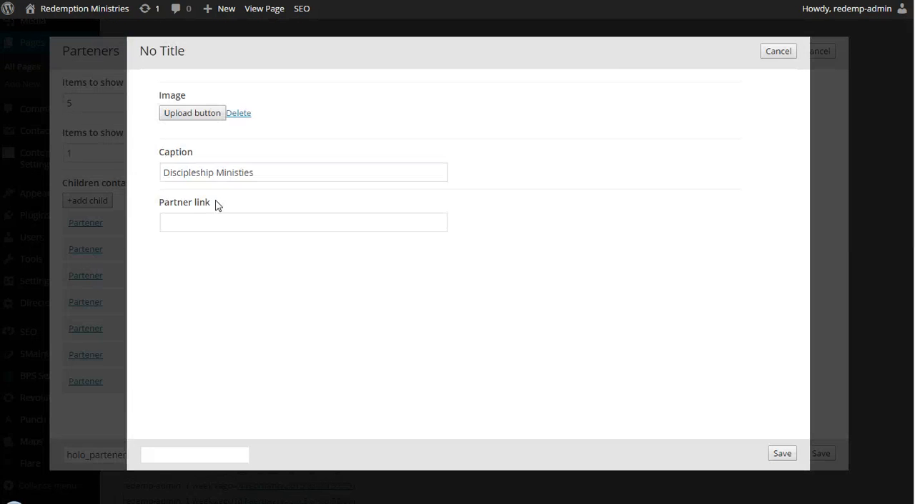
{"action": "left_click_drag", "start_coordinate": [208, 171], "coordinate": [40, 158]}
{"action": "left_click", "coordinate": [789, 54]}
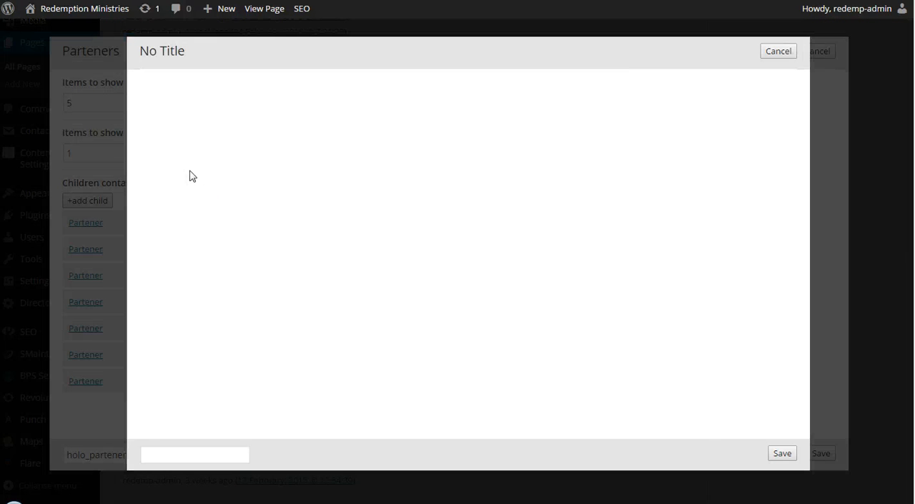
{"action": "left_click_drag", "start_coordinate": [201, 171], "coordinate": [74, 177]}
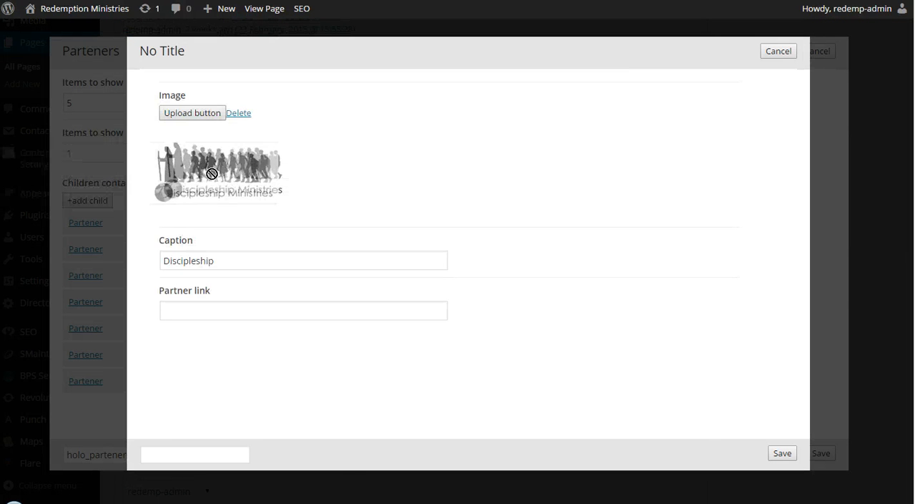
{"action": "left_click", "coordinate": [779, 50]}
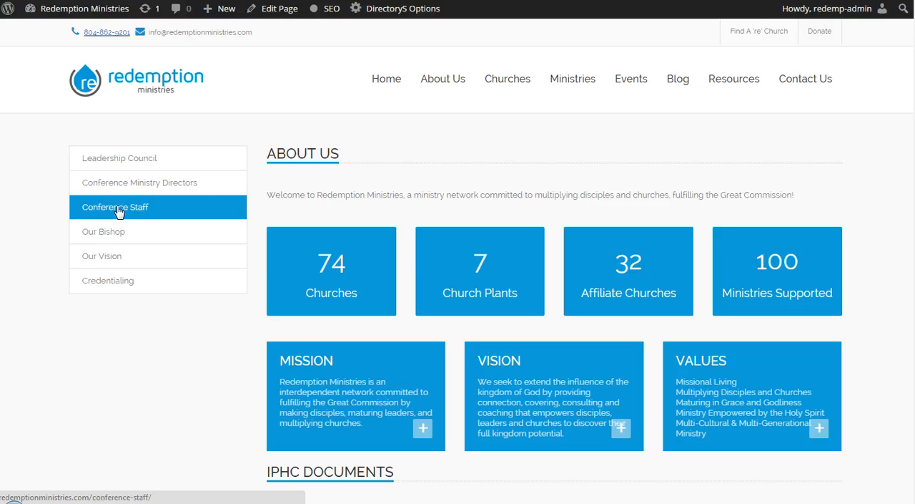
Step: From the live About Us sidebar, open the Conference Staff page and highlight the Office Secretary's name
{"action": "left_click", "coordinate": [118, 211]}
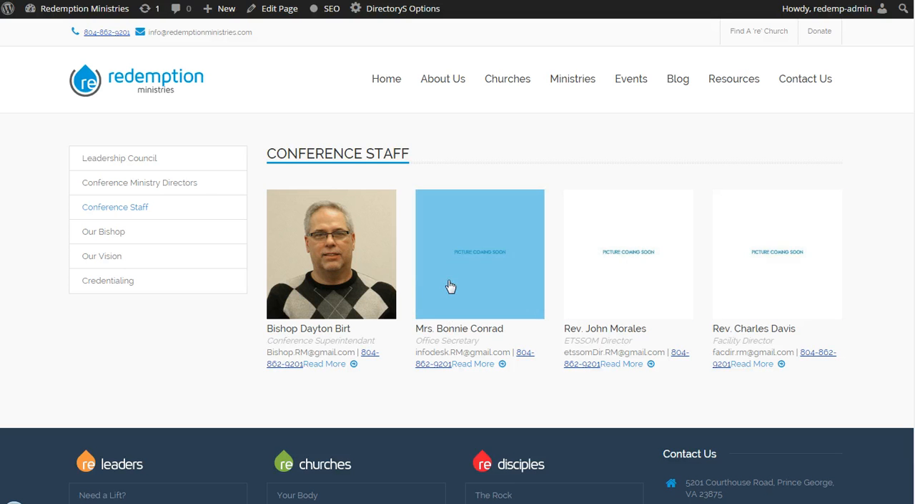
{"action": "left_click_drag", "start_coordinate": [445, 333], "coordinate": [510, 337]}
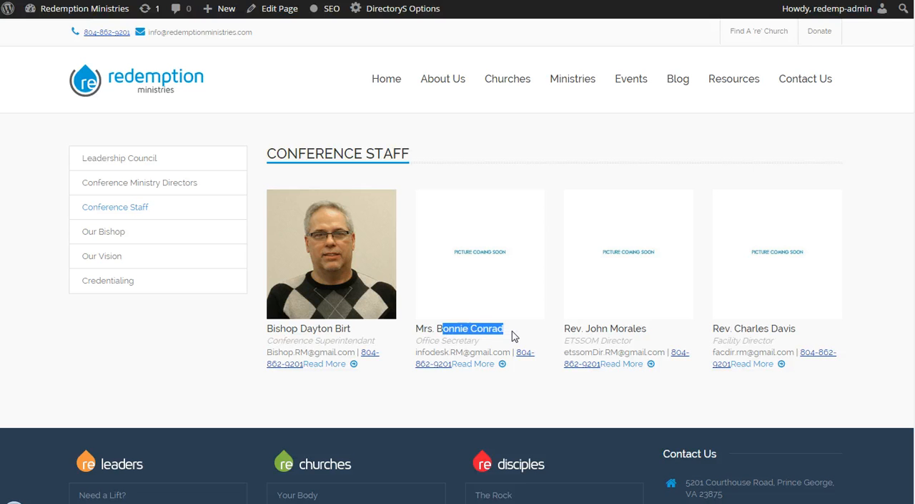
{"action": "left_click", "coordinate": [511, 337]}
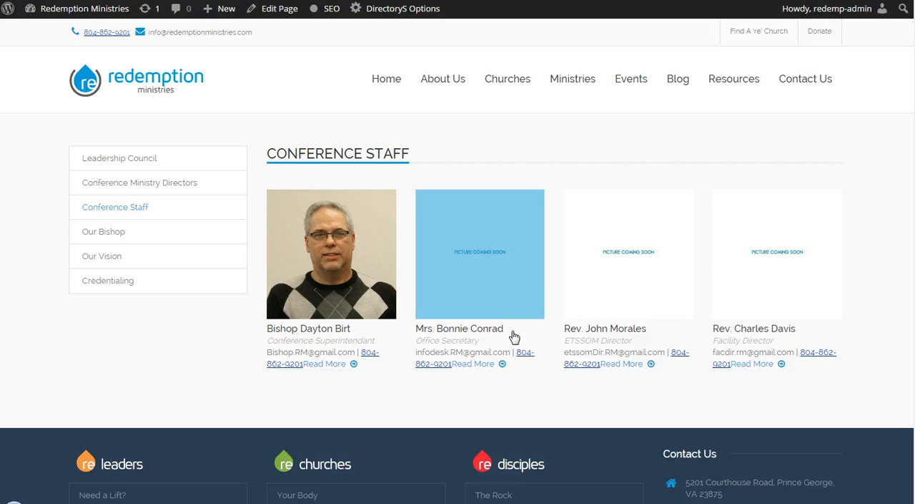
Step: Open the Conference Staff page for editing and find the Persons element in its Page Tamer layout
{"action": "left_click", "coordinate": [286, 12]}
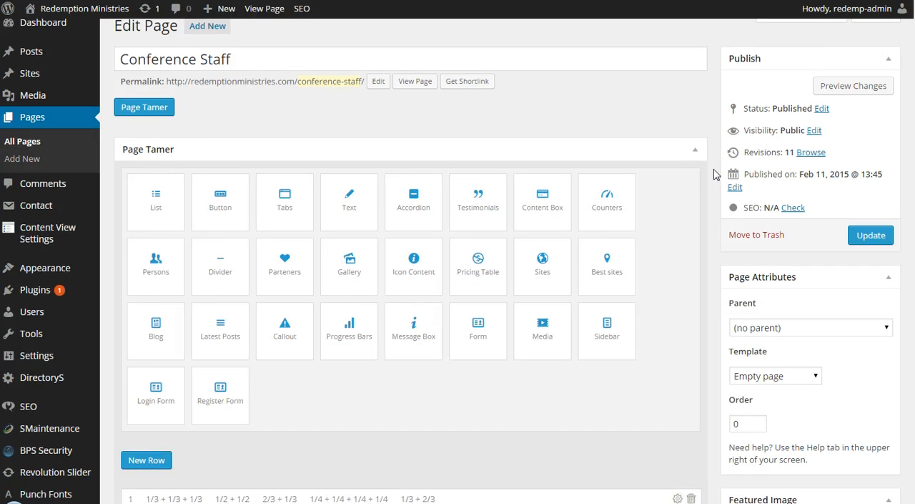
{"action": "scroll", "coordinate": [716, 172], "scroll_direction": "down", "scroll_amount": 4}
{"action": "scroll", "coordinate": [716, 174], "scroll_direction": "down", "scroll_amount": 2}
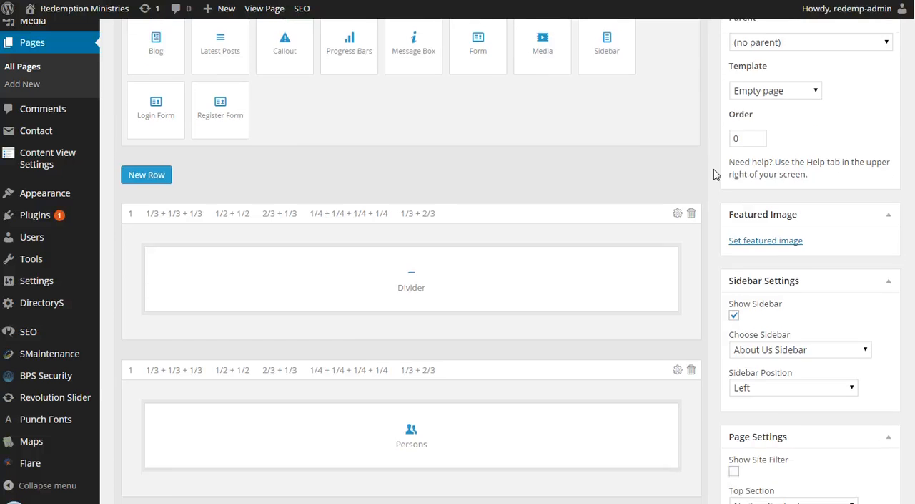
{"action": "scroll", "coordinate": [716, 174], "scroll_direction": "down", "scroll_amount": 1}
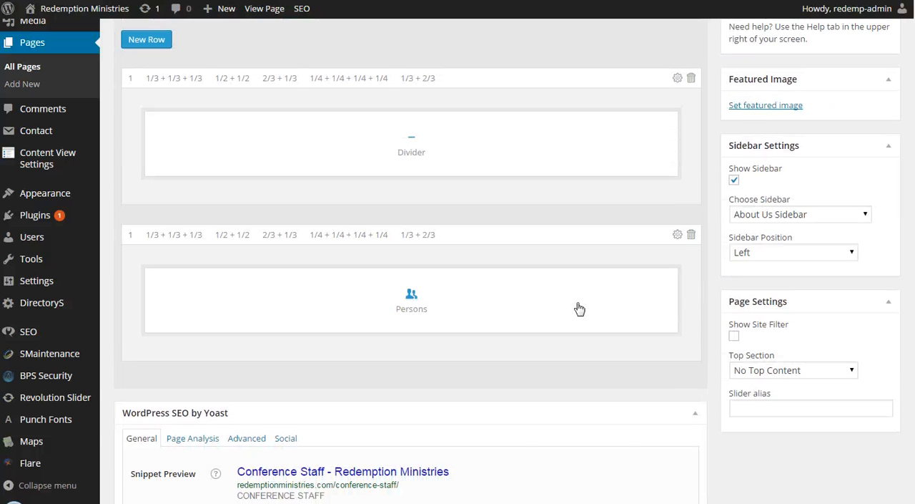
{"action": "mouse_move", "coordinate": [423, 306]}
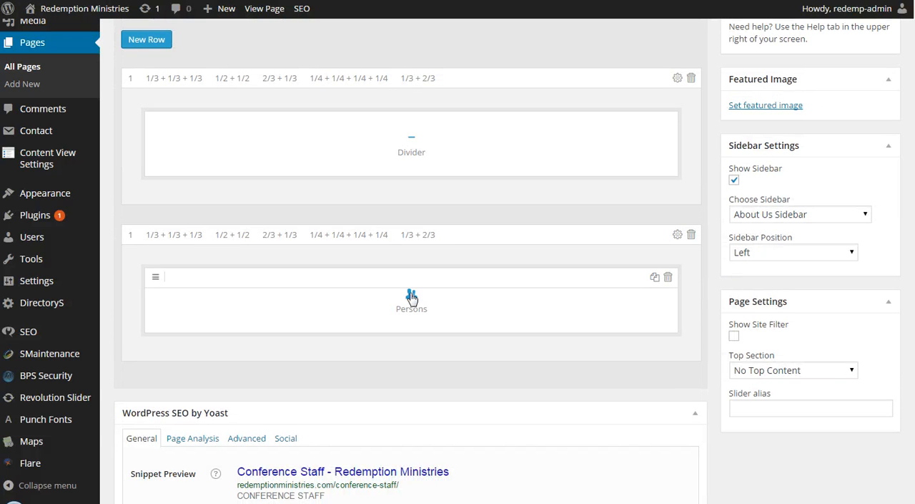
Step: Open the Persons element and examine the second person's image, name, job and about fields
{"action": "left_click", "coordinate": [411, 298]}
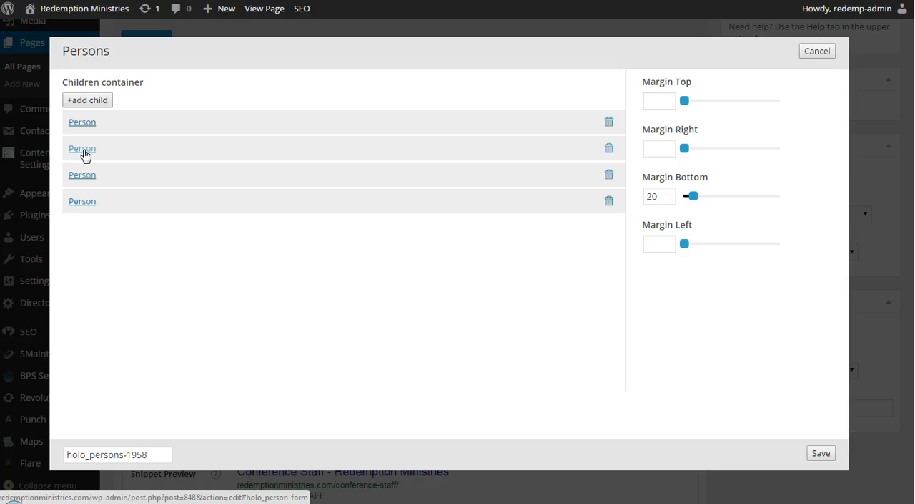
{"action": "left_click", "coordinate": [83, 150]}
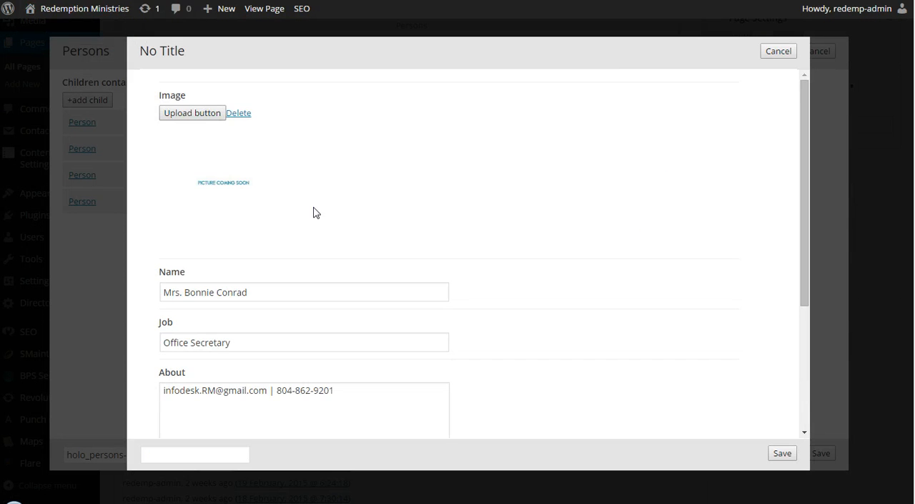
{"action": "left_click_drag", "start_coordinate": [221, 180], "coordinate": [65, 152]}
{"action": "triple_click", "coordinate": [209, 291]}
{"action": "left_click", "coordinate": [215, 342]}
{"action": "left_click", "coordinate": [216, 388]}
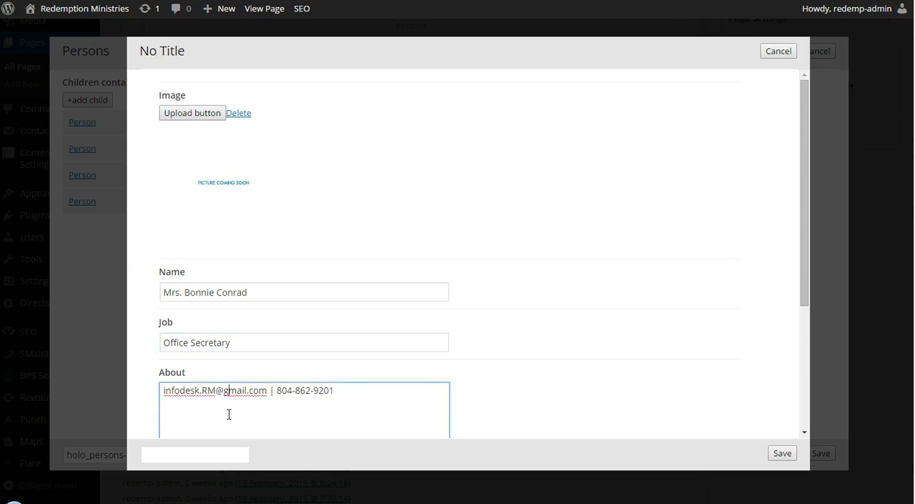
{"action": "scroll", "coordinate": [290, 384], "scroll_direction": "down", "scroll_amount": 2}
{"action": "scroll", "coordinate": [308, 329], "scroll_direction": "down", "scroll_amount": 1}
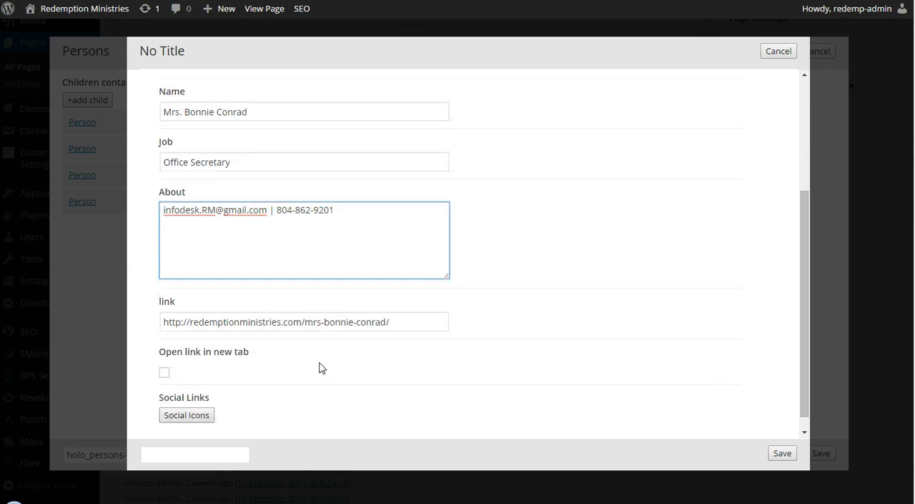
Step: Highlight the second person's link address, then cancel the person and Persons settings without saving
{"action": "triple_click", "coordinate": [266, 324]}
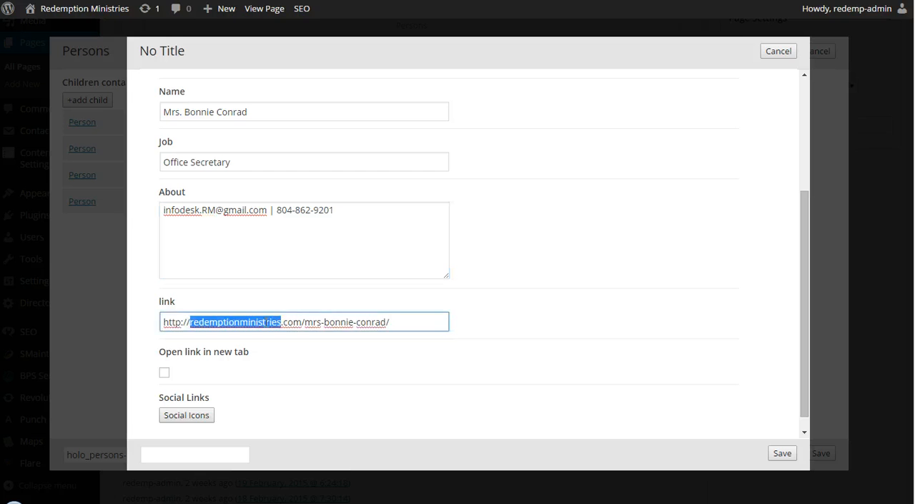
{"action": "triple_click", "coordinate": [310, 322]}
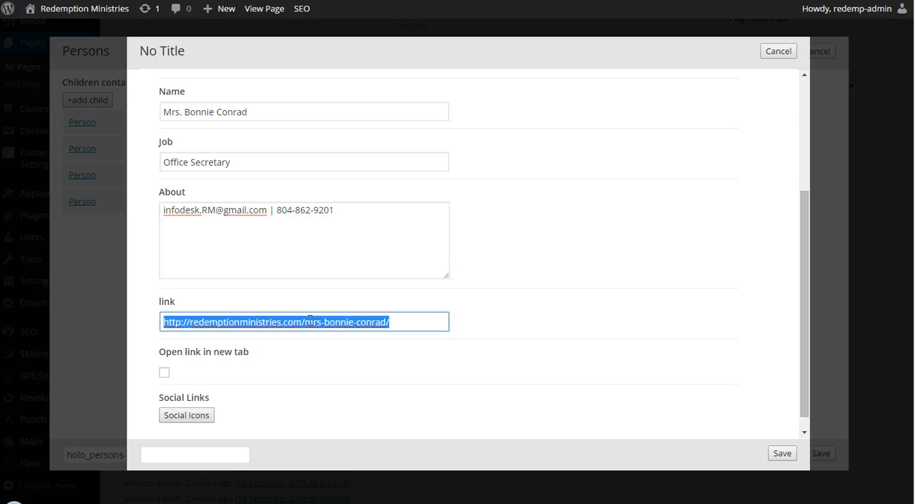
{"action": "triple_click", "coordinate": [379, 323]}
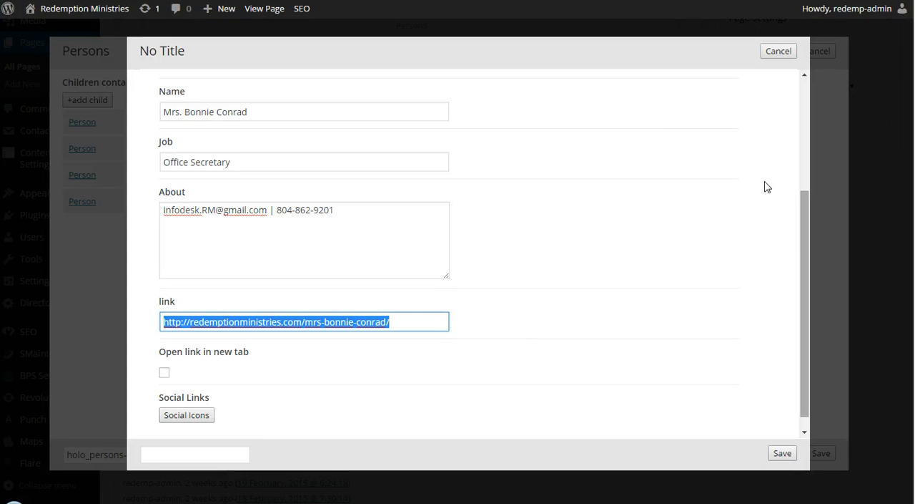
{"action": "left_click", "coordinate": [779, 53]}
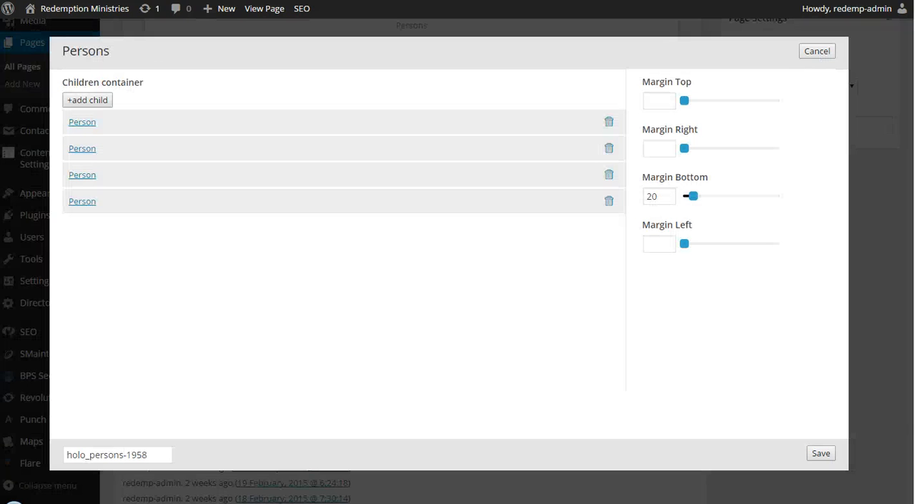
{"action": "left_click", "coordinate": [824, 55]}
Step: View the live Conference Staff page and open Our Bishop from its sidebar
{"action": "scroll", "coordinate": [496, 247], "scroll_direction": "up", "scroll_amount": 5}
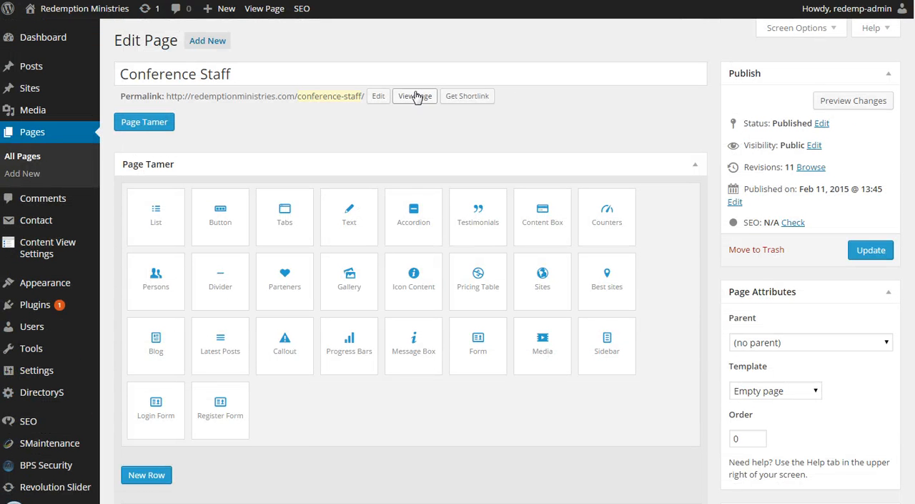
{"action": "left_click", "coordinate": [416, 96]}
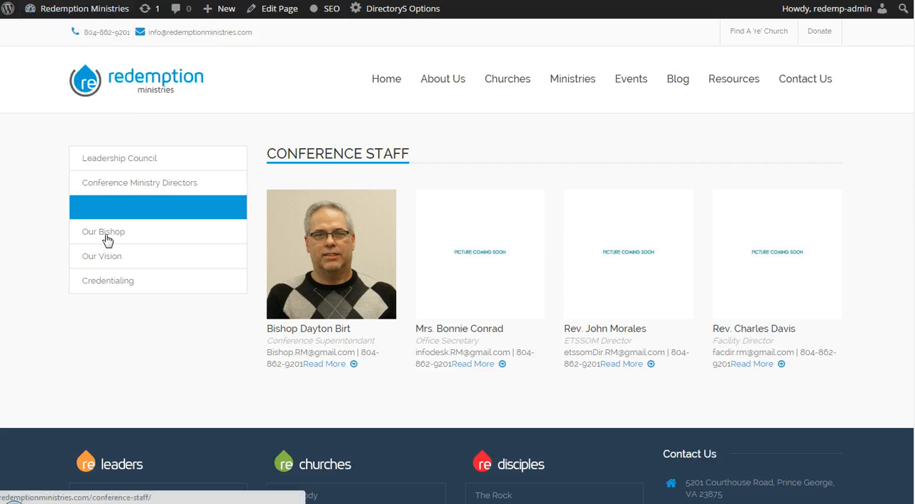
{"action": "left_click", "coordinate": [106, 236]}
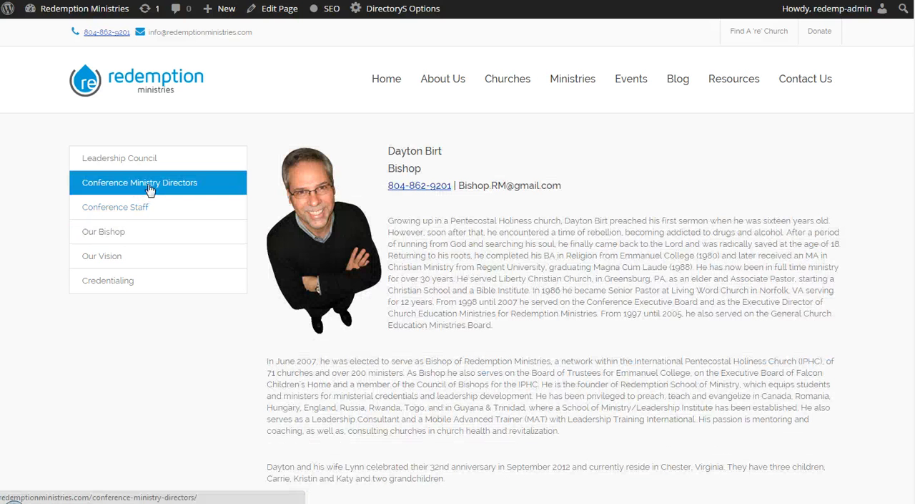
Step: Open the Conference Ministry Directors page and examine the director entries down to the last row
{"action": "left_click", "coordinate": [151, 188]}
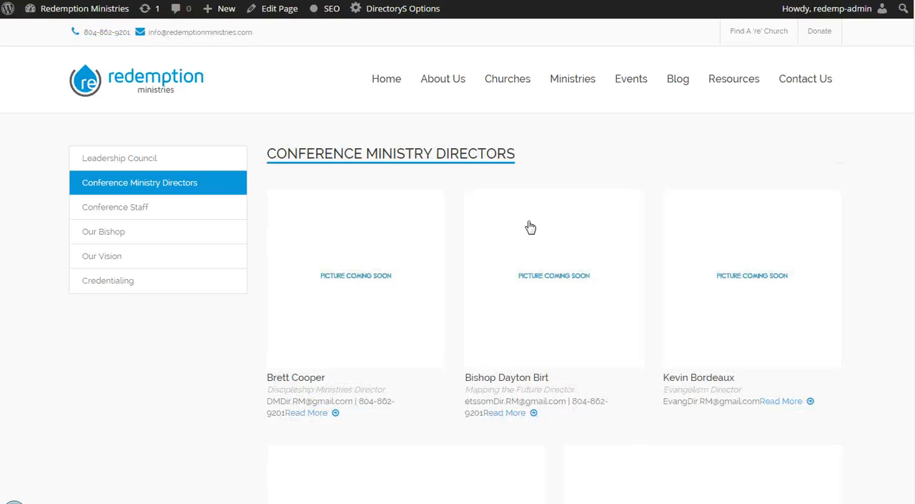
{"action": "scroll", "coordinate": [439, 276], "scroll_direction": "down", "scroll_amount": 3}
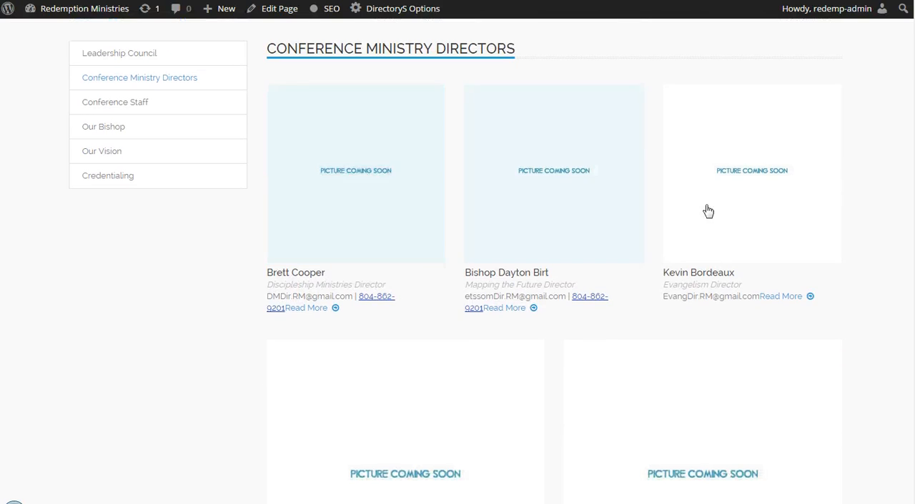
{"action": "scroll", "coordinate": [446, 307], "scroll_direction": "down", "scroll_amount": 2}
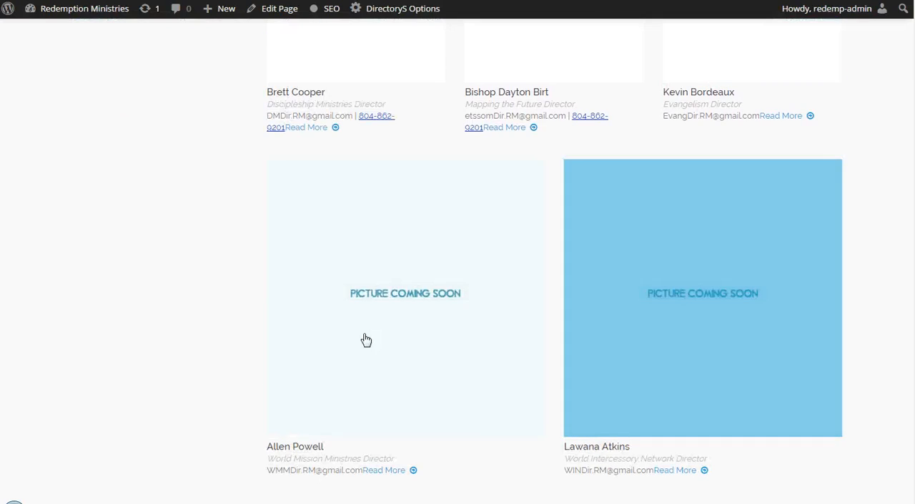
{"action": "scroll", "coordinate": [383, 298], "scroll_direction": "down", "scroll_amount": 1}
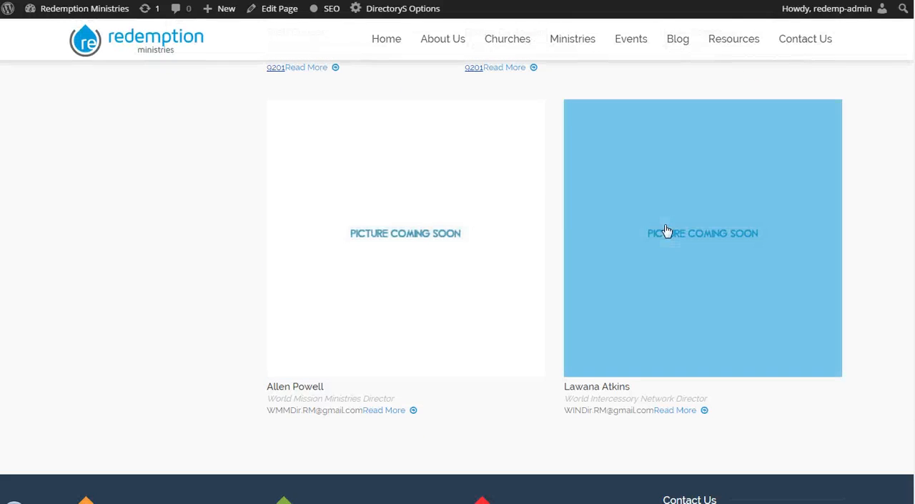
Step: Examine the director entries in the upper rows of the live Conference Ministry Directors page
{"action": "scroll", "coordinate": [665, 238], "scroll_direction": "up", "scroll_amount": 1}
{"action": "scroll", "coordinate": [665, 238], "scroll_direction": "up", "scroll_amount": 5}
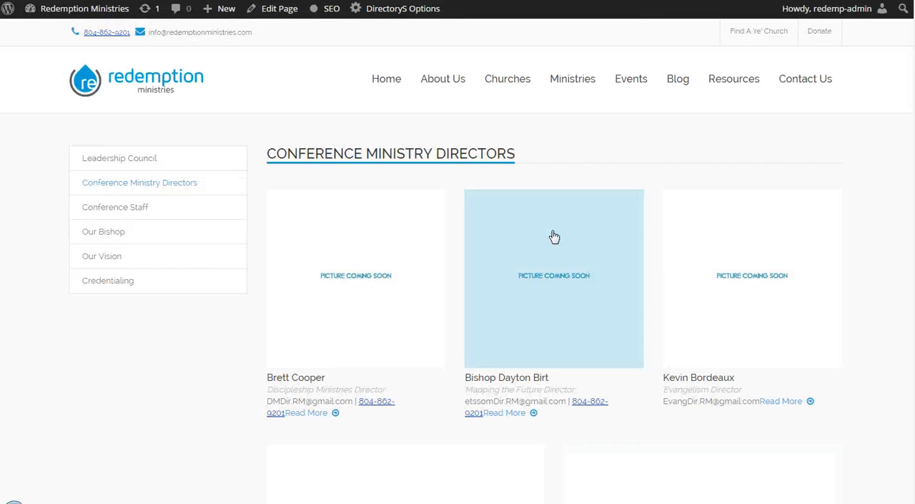
{"action": "scroll", "coordinate": [367, 382], "scroll_direction": "down", "scroll_amount": 2}
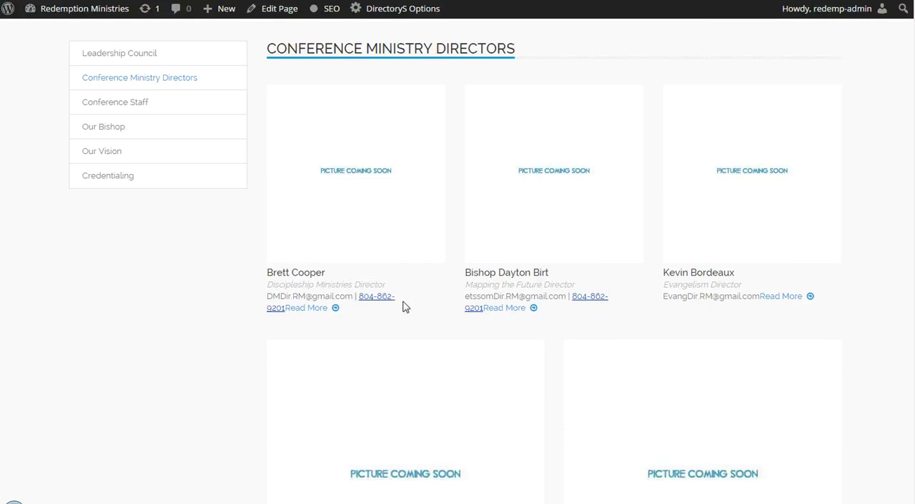
Step: Open the Conference Ministry Directors page for editing, view the second Persons element's children, and cancel its settings without saving
{"action": "scroll", "coordinate": [402, 305], "scroll_direction": "up", "scroll_amount": 2}
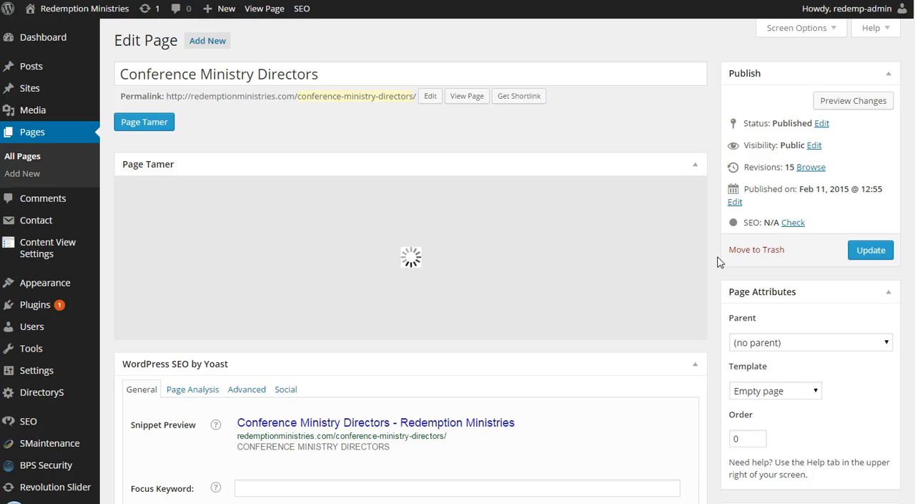
{"action": "scroll", "coordinate": [719, 262], "scroll_direction": "down", "scroll_amount": 10}
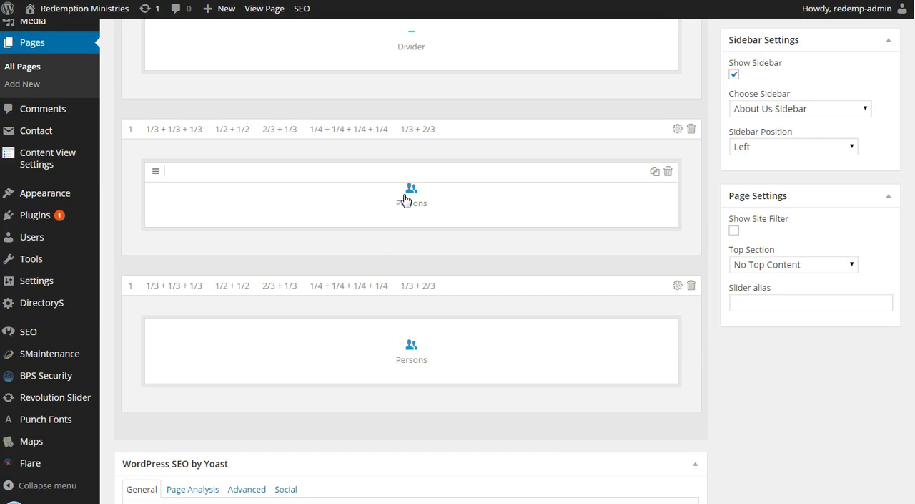
{"action": "left_click", "coordinate": [412, 350]}
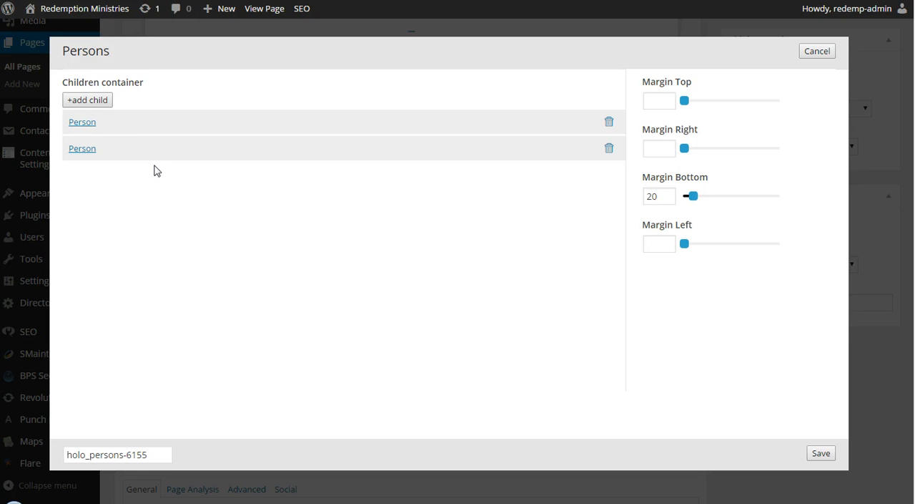
{"action": "left_click", "coordinate": [817, 51]}
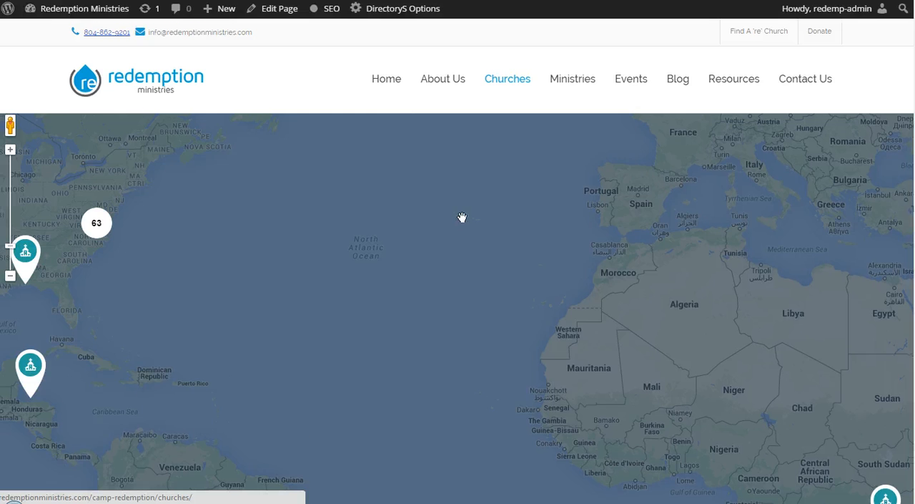
Step: View the live Churches page's map, search bar and district icons, and expand the church cluster on the United States east coast
{"action": "scroll", "coordinate": [411, 291], "scroll_direction": "down", "scroll_amount": 2}
{"action": "scroll", "coordinate": [338, 247], "scroll_direction": "down", "scroll_amount": 6}
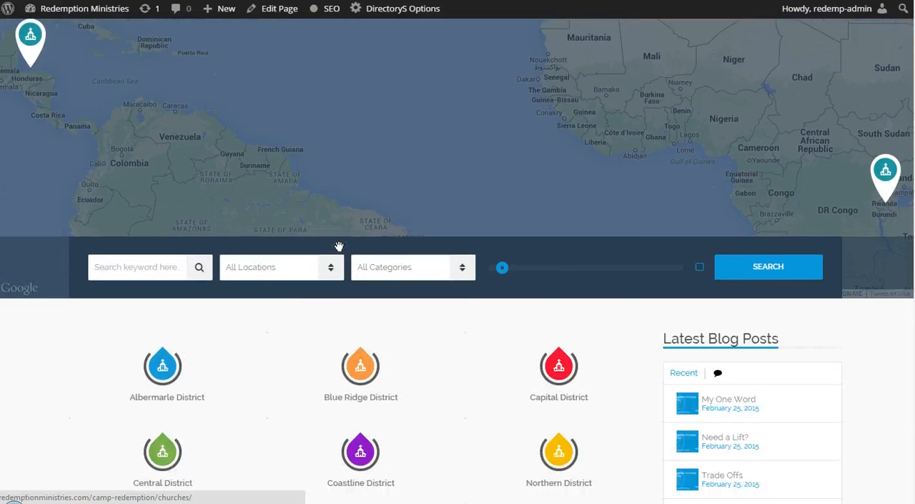
{"action": "scroll", "coordinate": [342, 250], "scroll_direction": "up", "scroll_amount": 8}
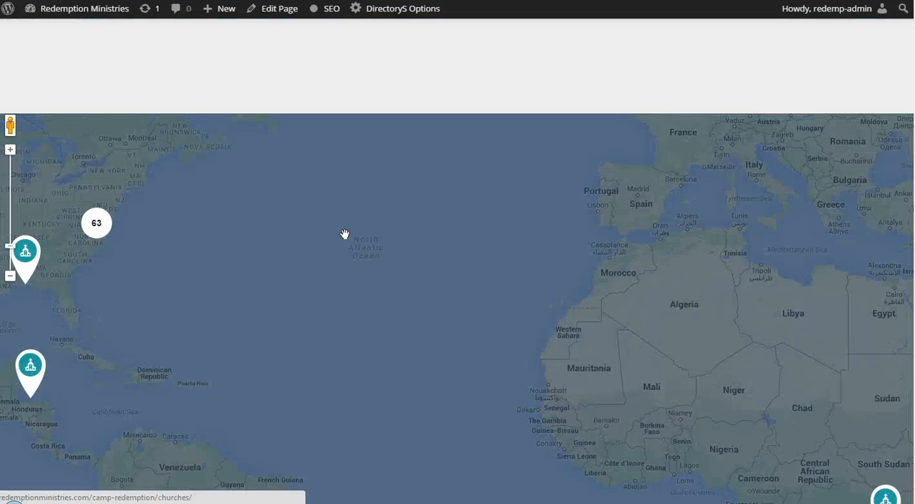
{"action": "scroll", "coordinate": [345, 233], "scroll_direction": "down", "scroll_amount": 2}
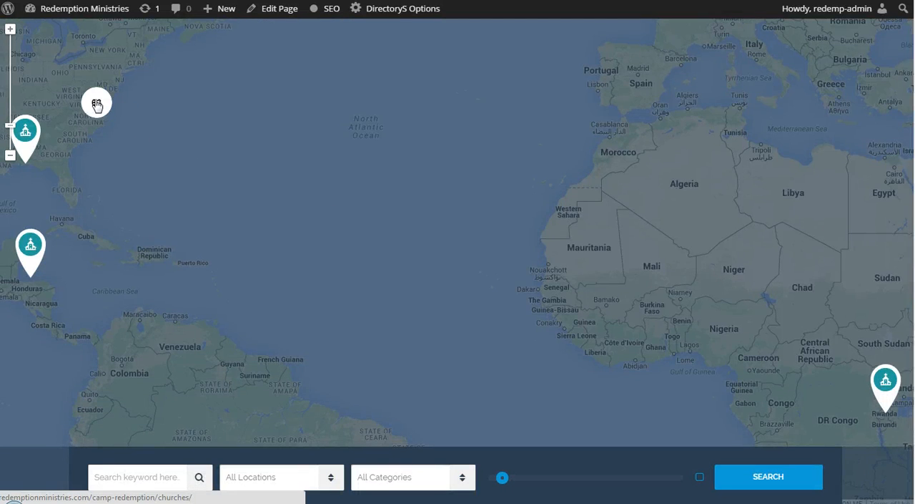
{"action": "left_click", "coordinate": [96, 105]}
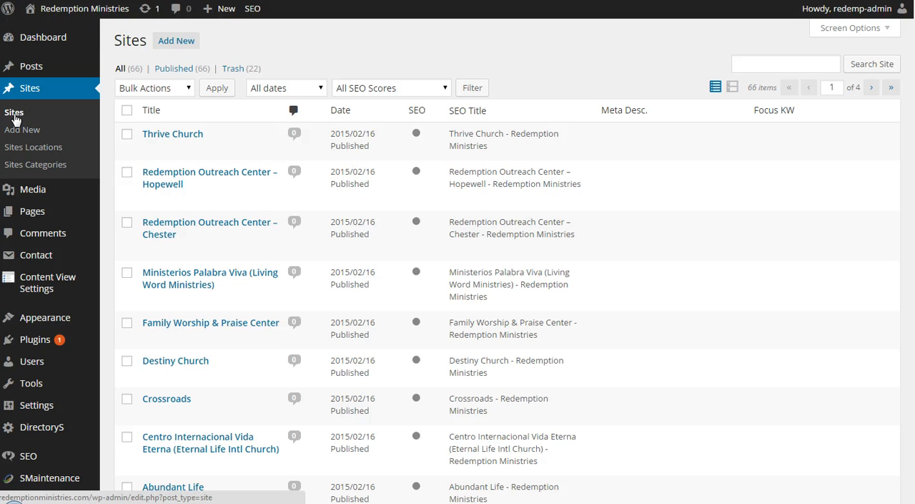
Step: Browse the list of church sites in the admin area and open Thrive Church for editing
{"action": "scroll", "coordinate": [310, 139], "scroll_direction": "down", "scroll_amount": 6}
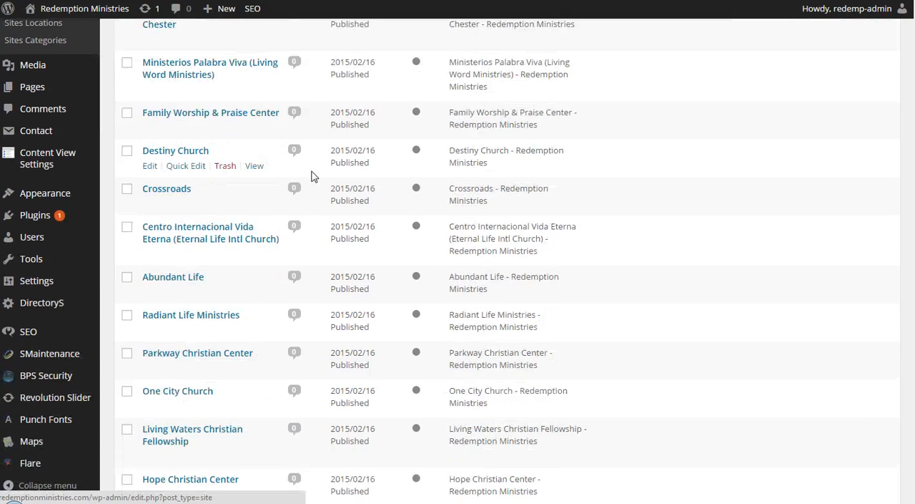
{"action": "scroll", "coordinate": [310, 176], "scroll_direction": "down", "scroll_amount": 2}
{"action": "scroll", "coordinate": [310, 176], "scroll_direction": "up", "scroll_amount": 8}
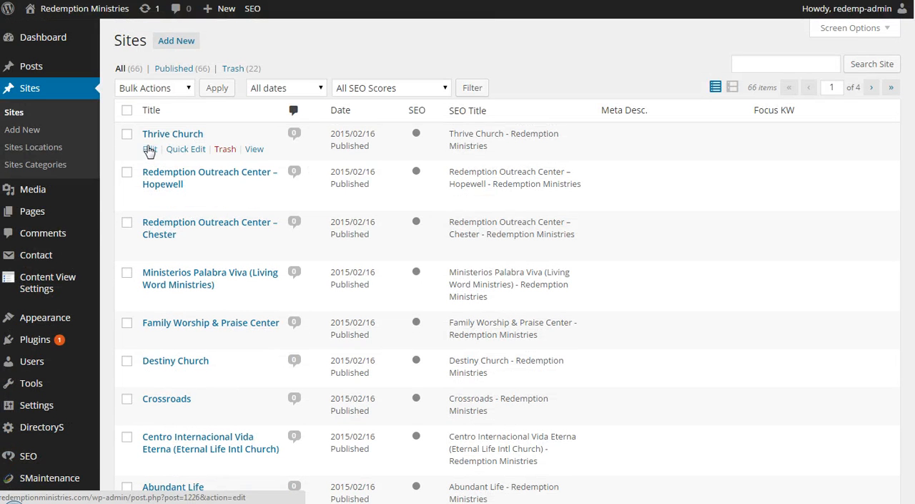
{"action": "left_click", "coordinate": [149, 150]}
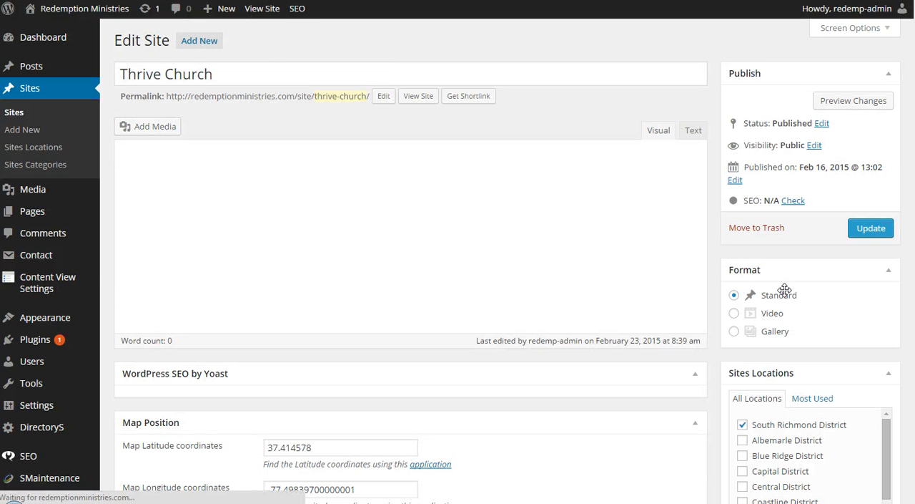
Step: Examine Thrive Church's Sites Locations and Sites Categories district settings in the site editor
{"action": "scroll", "coordinate": [719, 355], "scroll_direction": "down", "scroll_amount": 4}
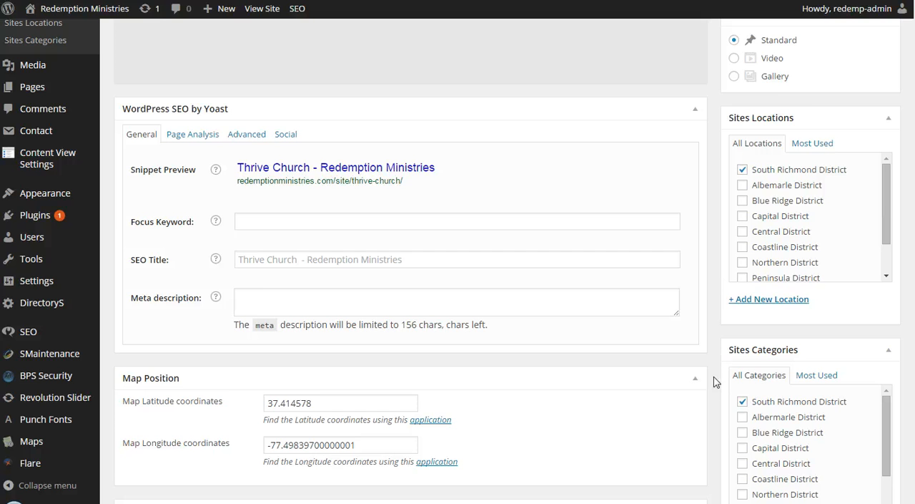
{"action": "scroll", "coordinate": [758, 280], "scroll_direction": "down", "scroll_amount": 2}
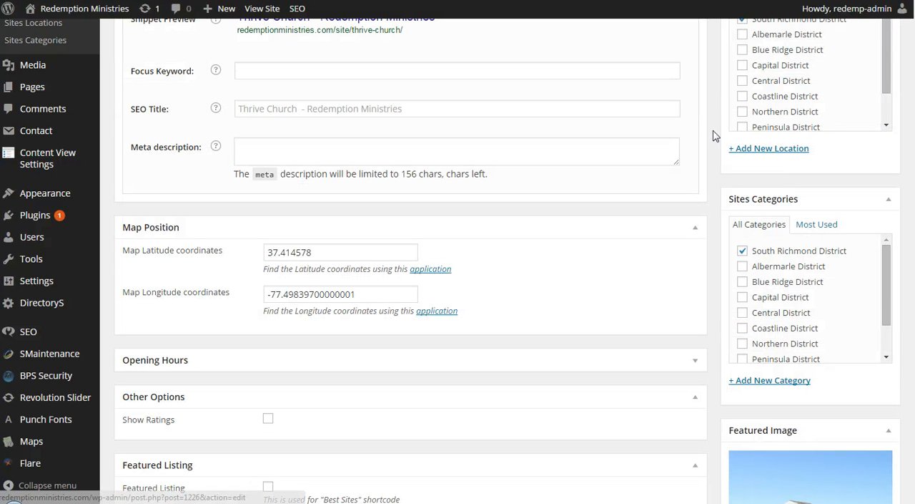
{"action": "scroll", "coordinate": [746, 105], "scroll_direction": "up", "scroll_amount": 1}
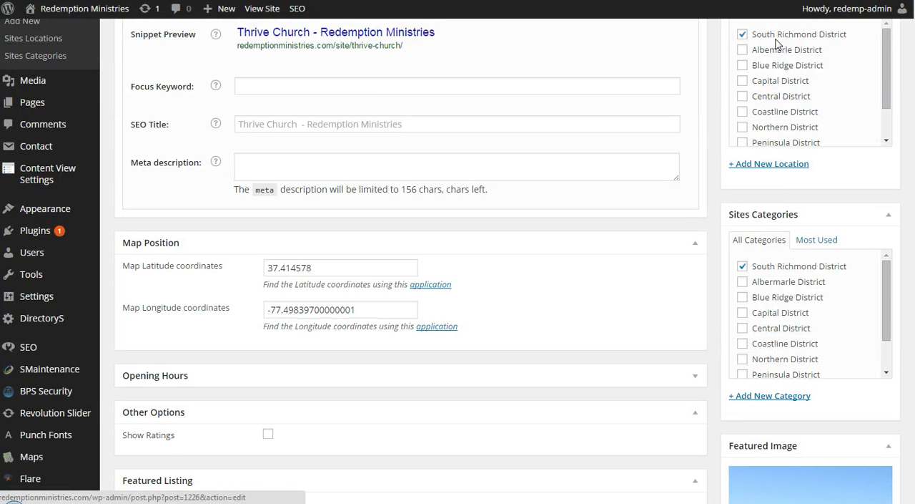
{"action": "scroll", "coordinate": [776, 43], "scroll_direction": "up", "scroll_amount": 6}
{"action": "scroll", "coordinate": [691, 300], "scroll_direction": "down", "scroll_amount": 3}
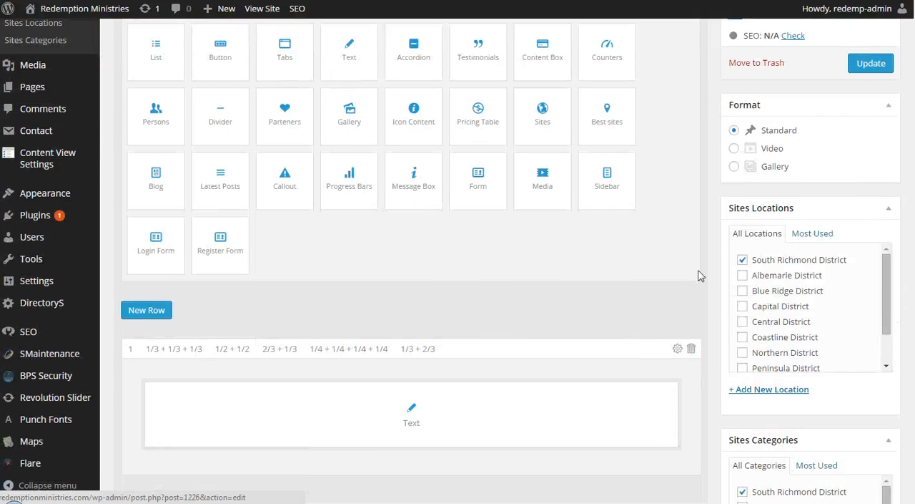
{"action": "scroll", "coordinate": [712, 249], "scroll_direction": "down", "scroll_amount": 3}
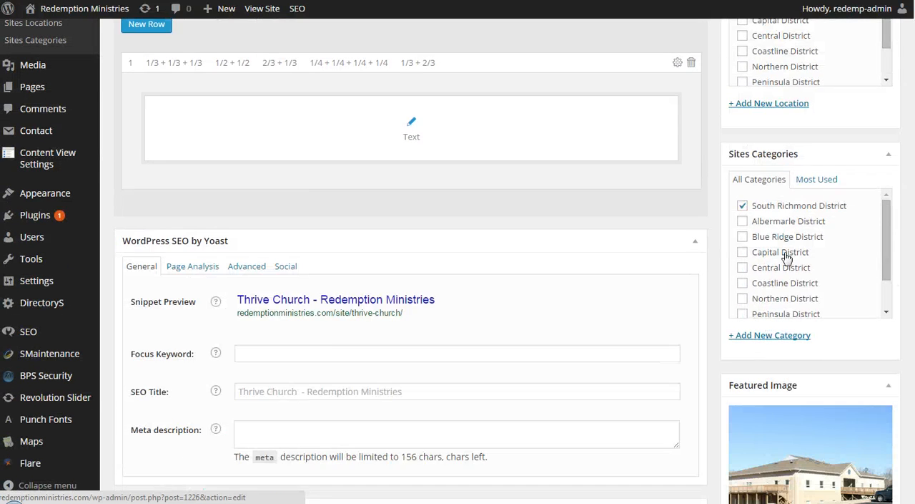
{"action": "scroll", "coordinate": [787, 257], "scroll_direction": "down", "scroll_amount": 3}
{"action": "scroll", "coordinate": [806, 178], "scroll_direction": "up", "scroll_amount": 5}
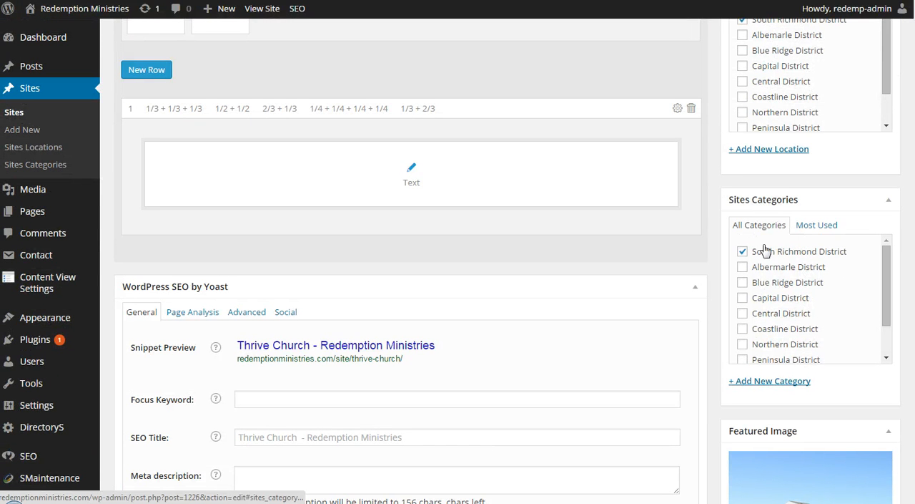
Step: Check the remaining Sites Categories options, then examine Thrive Church's featured image and map position settings
{"action": "scroll", "coordinate": [777, 266], "scroll_direction": "down", "scroll_amount": 3}
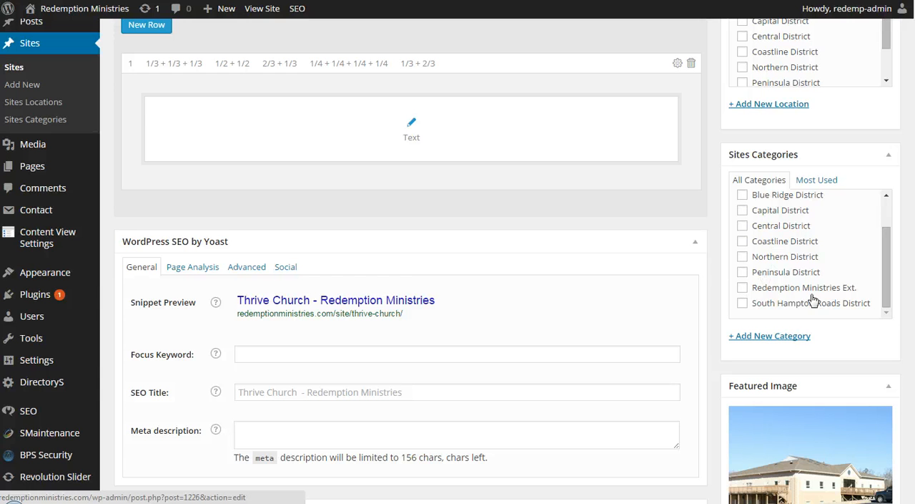
{"action": "scroll", "coordinate": [714, 260], "scroll_direction": "down", "scroll_amount": 2}
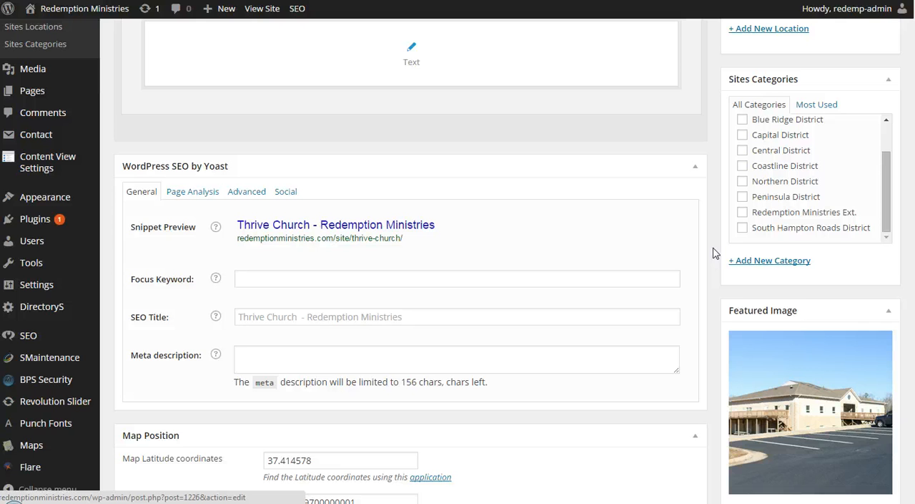
{"action": "scroll", "coordinate": [723, 238], "scroll_direction": "down", "scroll_amount": 3}
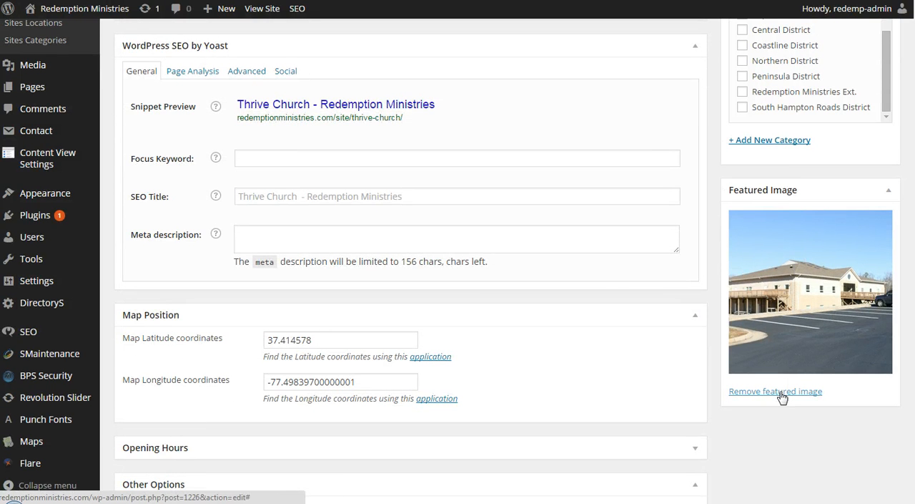
{"action": "scroll", "coordinate": [698, 196], "scroll_direction": "down", "scroll_amount": 1}
{"action": "scroll", "coordinate": [709, 203], "scroll_direction": "up", "scroll_amount": 2}
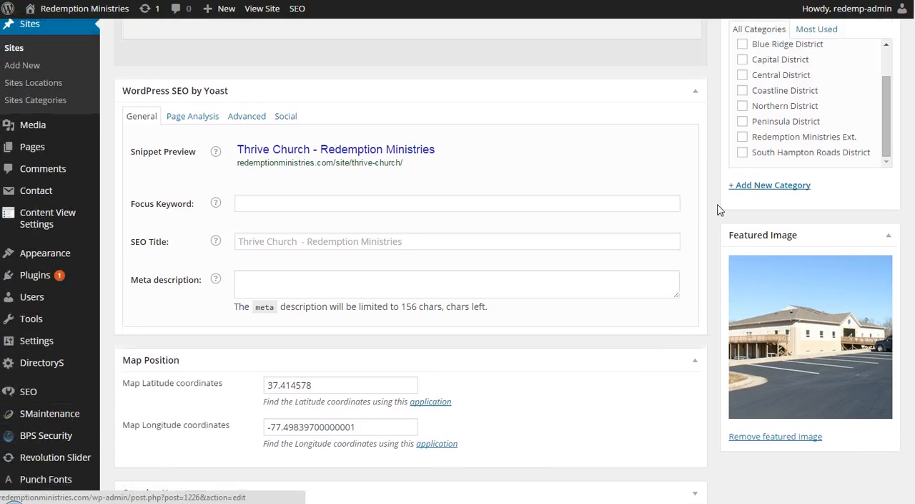
{"action": "scroll", "coordinate": [719, 208], "scroll_direction": "down", "scroll_amount": 4}
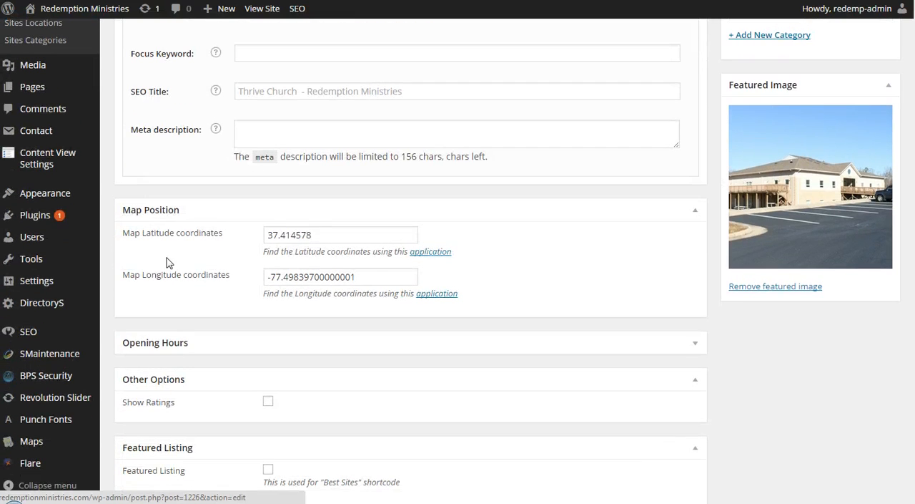
Step: Highlight Thrive Church's map latitude value and locate the coordinate-finder link beneath it
{"action": "left_click", "coordinate": [291, 235]}
{"action": "double_click", "coordinate": [291, 235]}
{"action": "key", "text": "ctrl+c"}
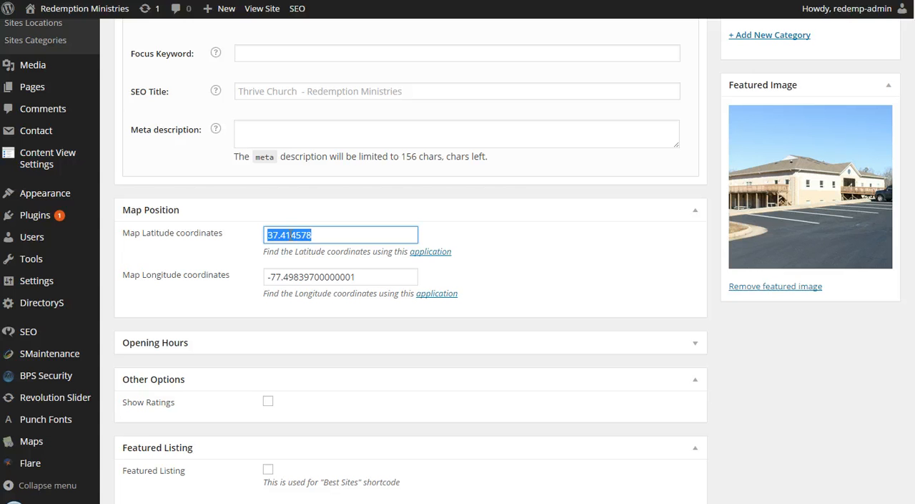
{"action": "left_click", "coordinate": [323, 235]}
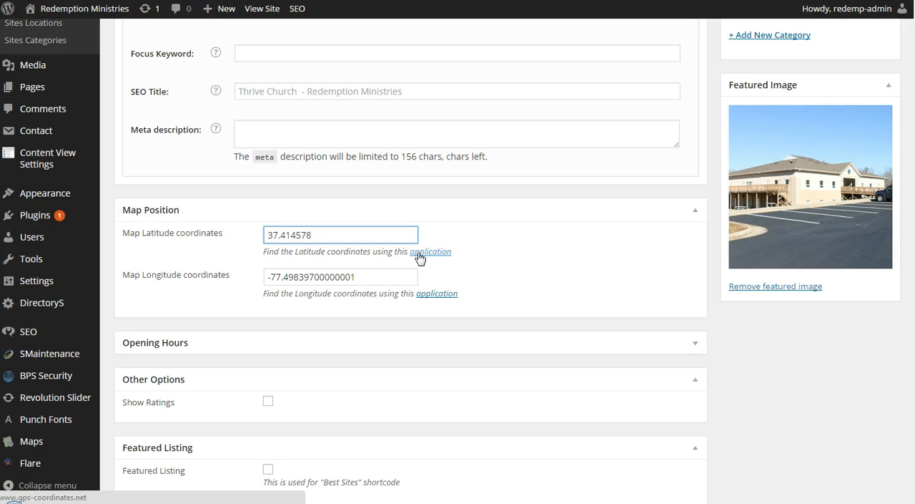
{"action": "double_click", "coordinate": [293, 235]}
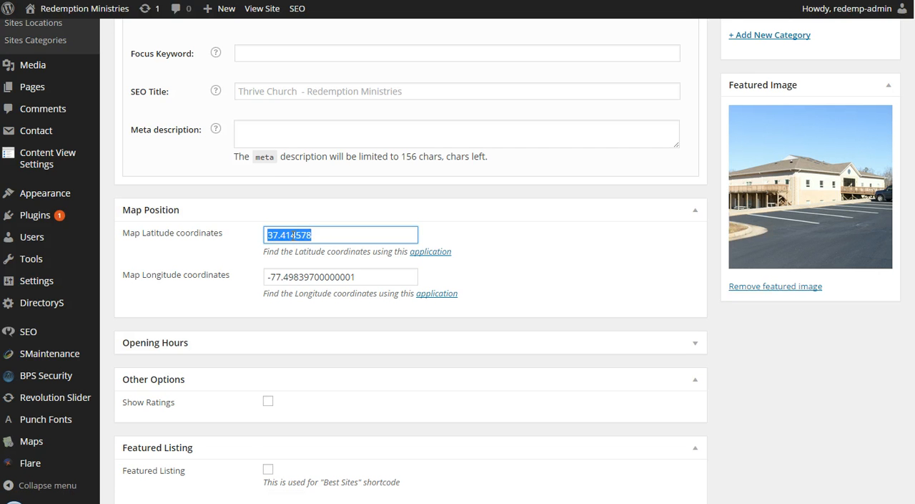
{"action": "key", "text": "ctrl+v"}
Step: Open Thrive Church's Text element in Page Tamer, view its content, and cancel without saving
{"action": "scroll", "coordinate": [650, 198], "scroll_direction": "up", "scroll_amount": 6}
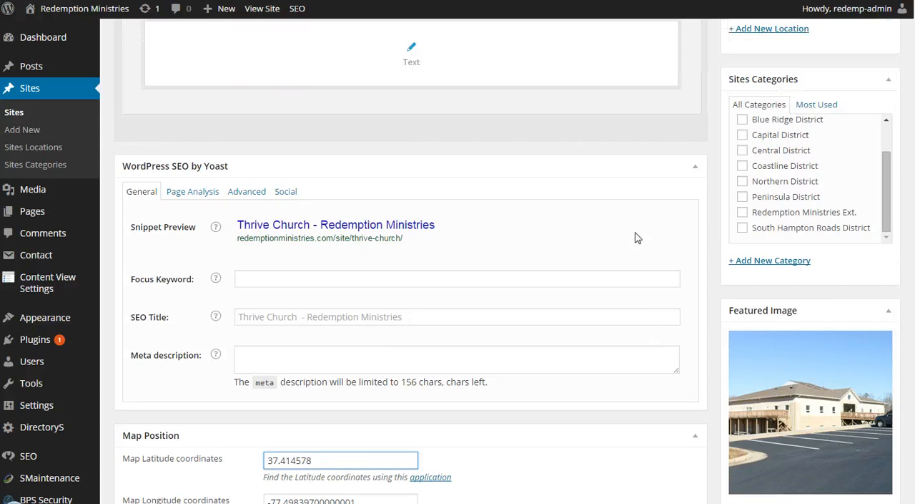
{"action": "scroll", "coordinate": [690, 245], "scroll_direction": "up", "scroll_amount": 3}
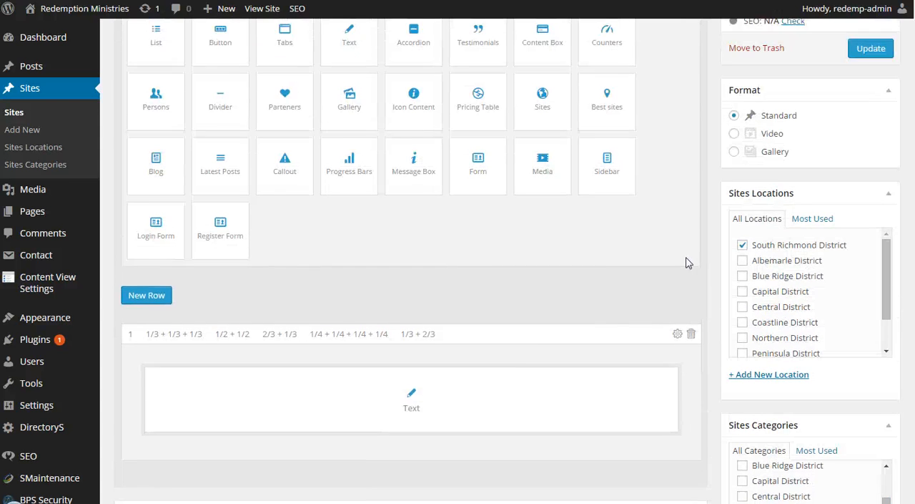
{"action": "scroll", "coordinate": [482, 322], "scroll_direction": "down", "scroll_amount": 2}
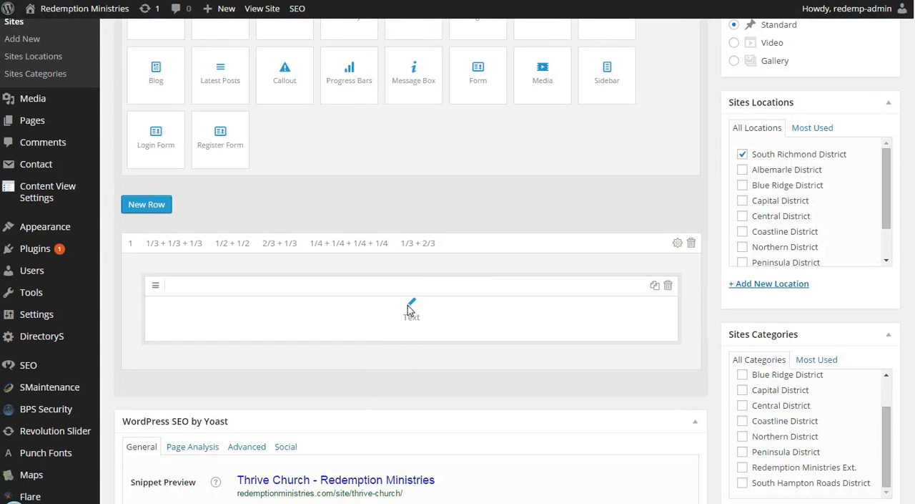
{"action": "left_click", "coordinate": [411, 306]}
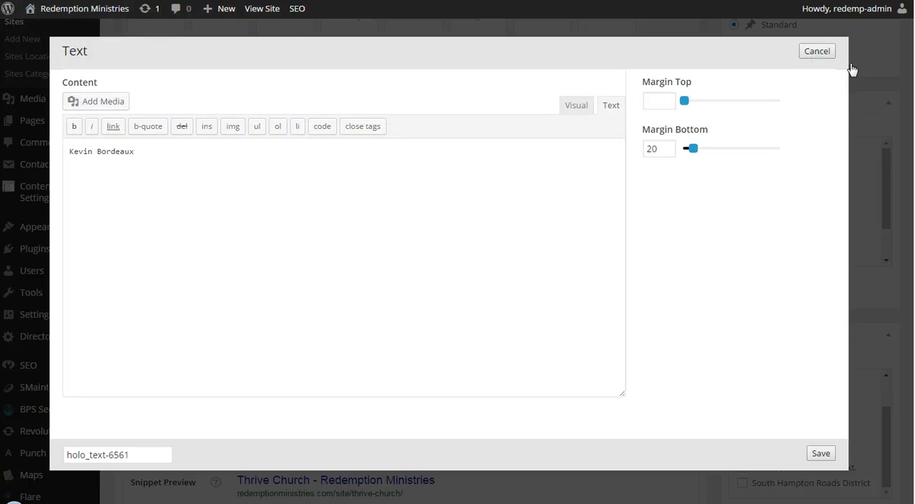
{"action": "left_click", "coordinate": [819, 54]}
Step: Locate the Sites Locations and Sites Categories admin pages, and compare the district lists in Thrive Church's editor
{"action": "scroll", "coordinate": [411, 286], "scroll_direction": "up", "scroll_amount": 4}
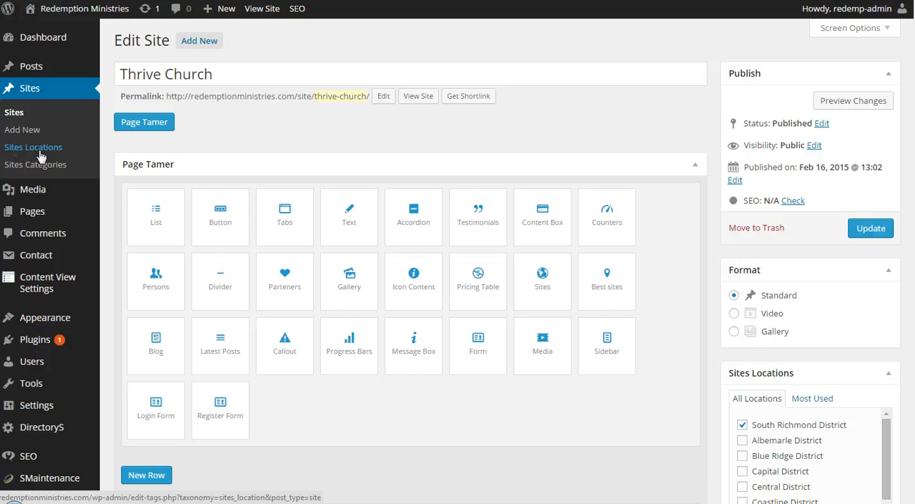
{"action": "scroll", "coordinate": [42, 150], "scroll_direction": "down", "scroll_amount": 2}
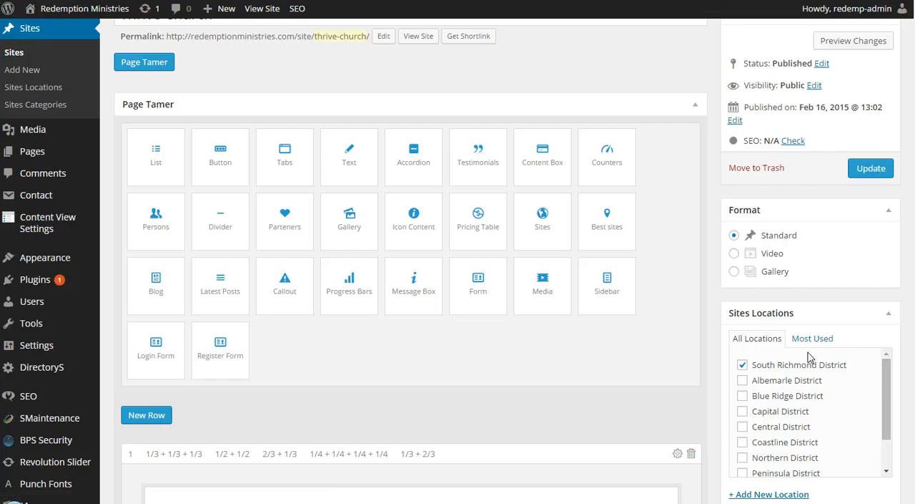
{"action": "scroll", "coordinate": [754, 357], "scroll_direction": "down", "scroll_amount": 3}
{"action": "scroll", "coordinate": [721, 398], "scroll_direction": "down", "scroll_amount": 5}
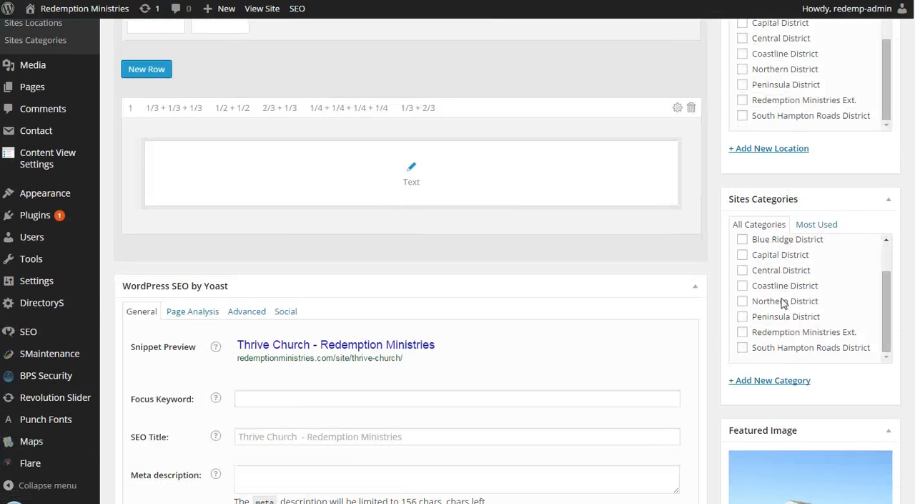
{"action": "scroll", "coordinate": [729, 326], "scroll_direction": "down", "scroll_amount": 1}
{"action": "scroll", "coordinate": [781, 267], "scroll_direction": "up", "scroll_amount": 8}
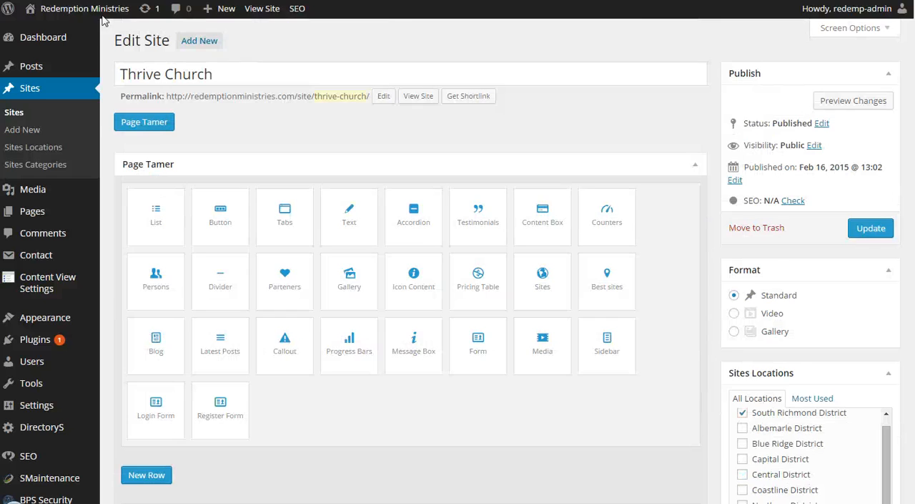
Step: Go to the public site's Events page and look through the grid of upcoming events
{"action": "mouse_move", "coordinate": [78, 9]}
{"action": "left_click", "coordinate": [43, 32]}
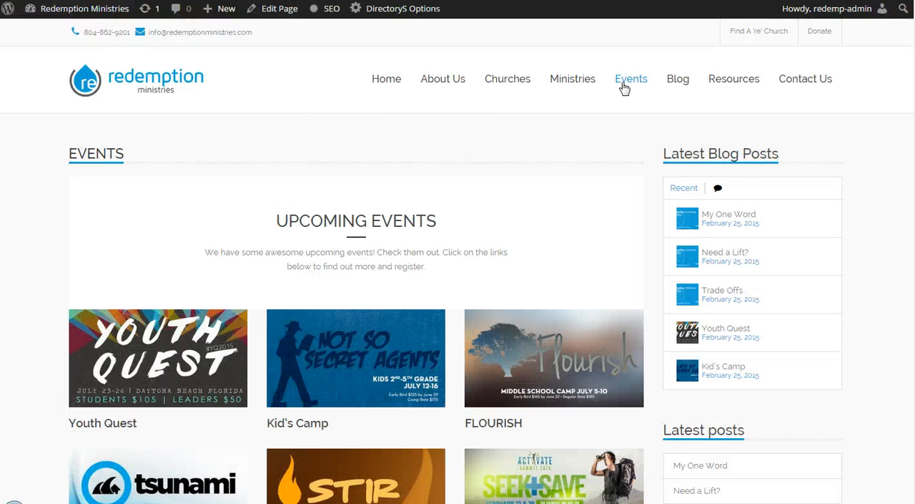
{"action": "scroll", "coordinate": [586, 203], "scroll_direction": "down", "scroll_amount": 6}
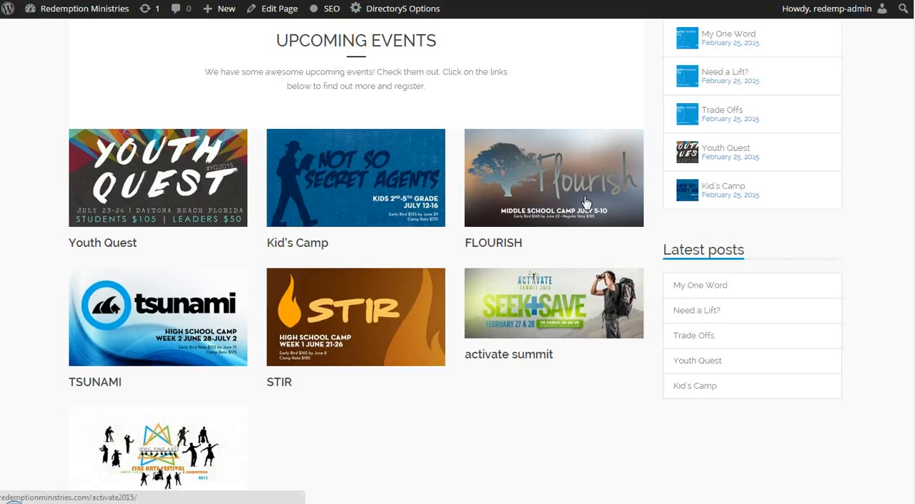
{"action": "scroll", "coordinate": [587, 204], "scroll_direction": "up", "scroll_amount": 7}
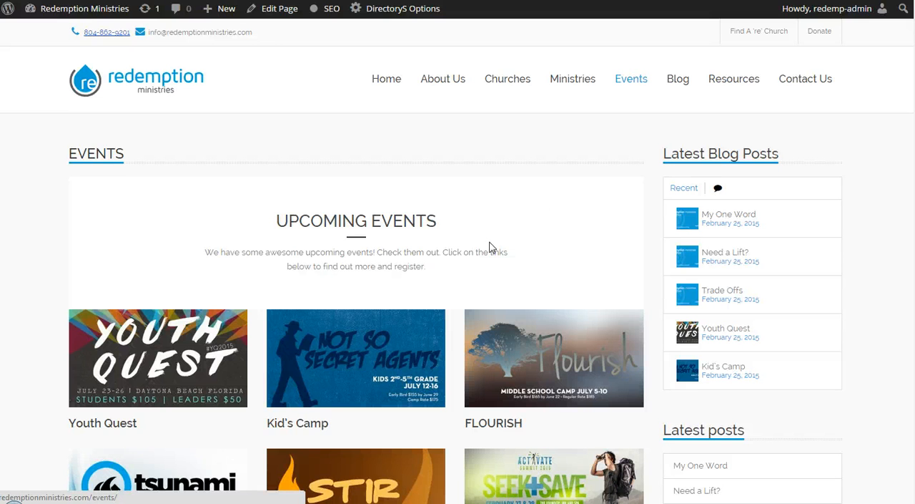
{"action": "scroll", "coordinate": [501, 245], "scroll_direction": "down", "scroll_amount": 1}
{"action": "scroll", "coordinate": [515, 236], "scroll_direction": "down", "scroll_amount": 3}
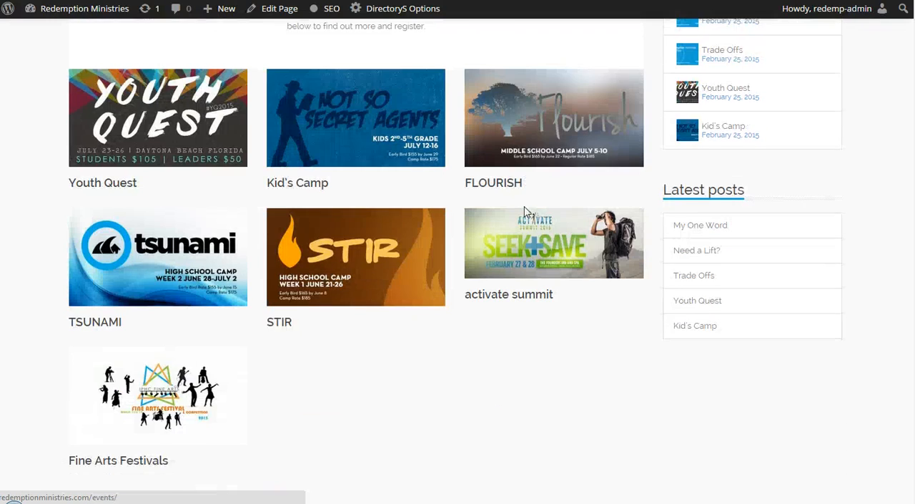
{"action": "scroll", "coordinate": [525, 207], "scroll_direction": "up", "scroll_amount": 4}
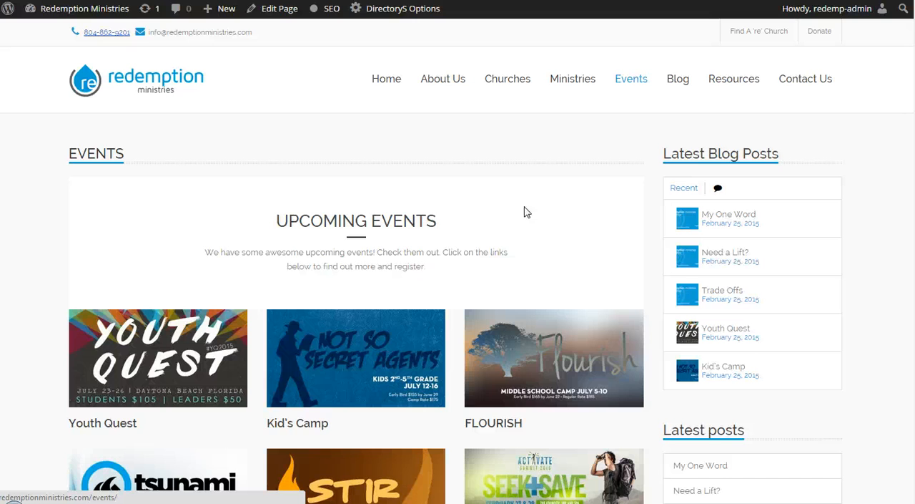
Step: Open the site's Blog page and look through its grid of posts
{"action": "left_click", "coordinate": [671, 84]}
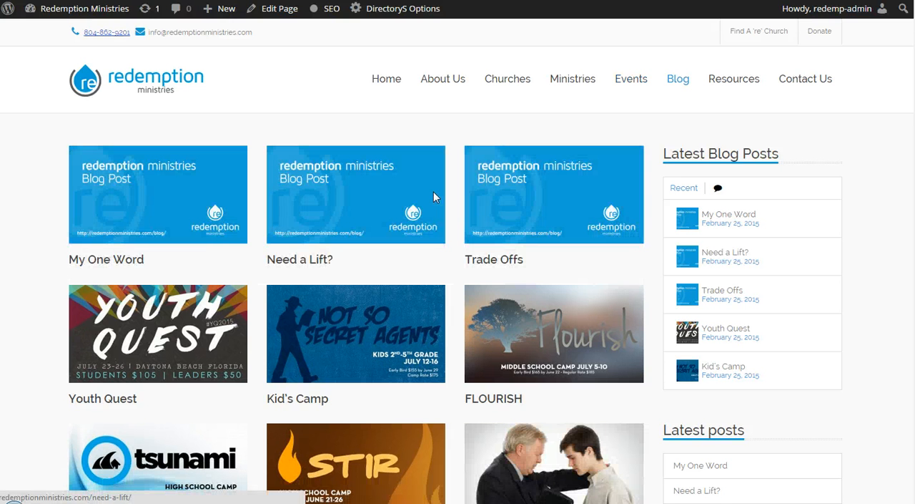
{"action": "scroll", "coordinate": [433, 191], "scroll_direction": "down", "scroll_amount": 3}
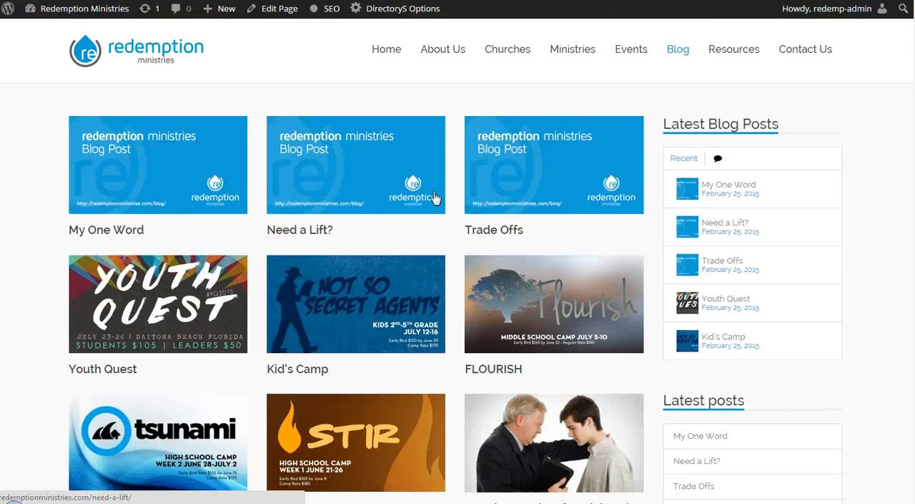
{"action": "scroll", "coordinate": [439, 203], "scroll_direction": "down", "scroll_amount": 1}
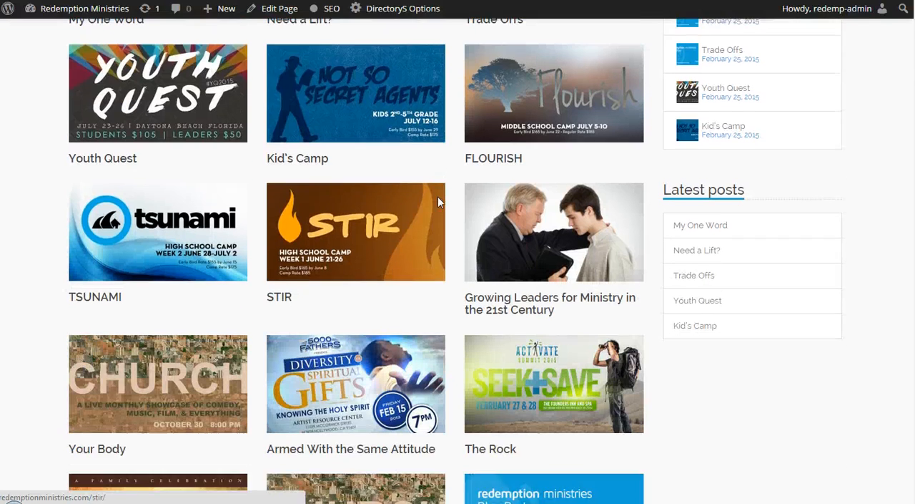
Step: Open the My One Word blog post and examine its featured image, sharing icons, article text and sidebar categories
{"action": "scroll", "coordinate": [439, 203], "scroll_direction": "up", "scroll_amount": 4}
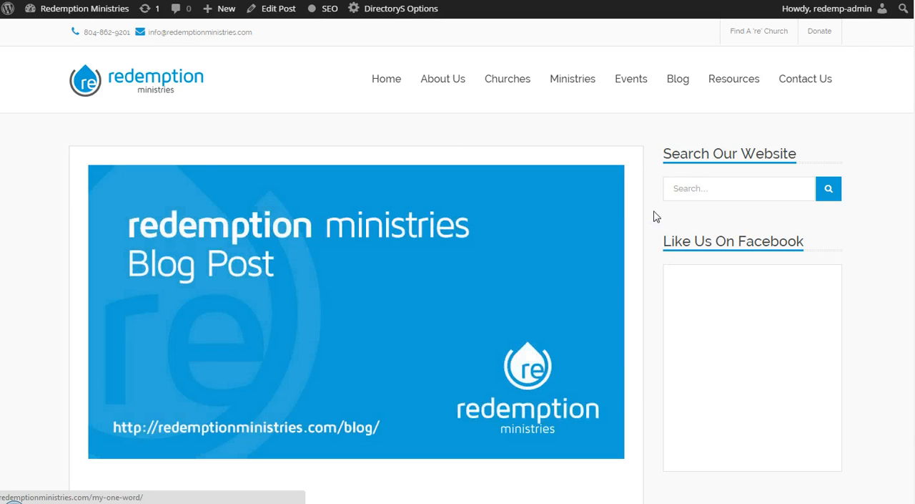
{"action": "scroll", "coordinate": [656, 216], "scroll_direction": "down", "scroll_amount": 3}
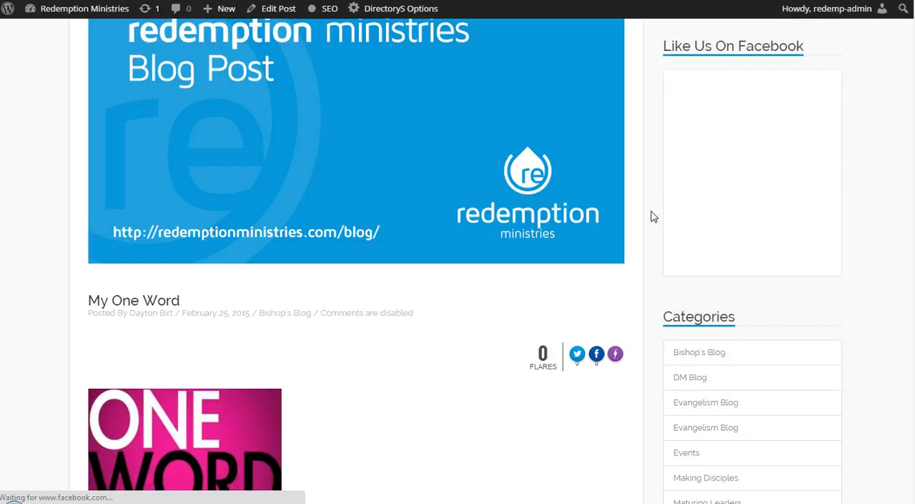
{"action": "scroll", "coordinate": [655, 215], "scroll_direction": "down", "scroll_amount": 2}
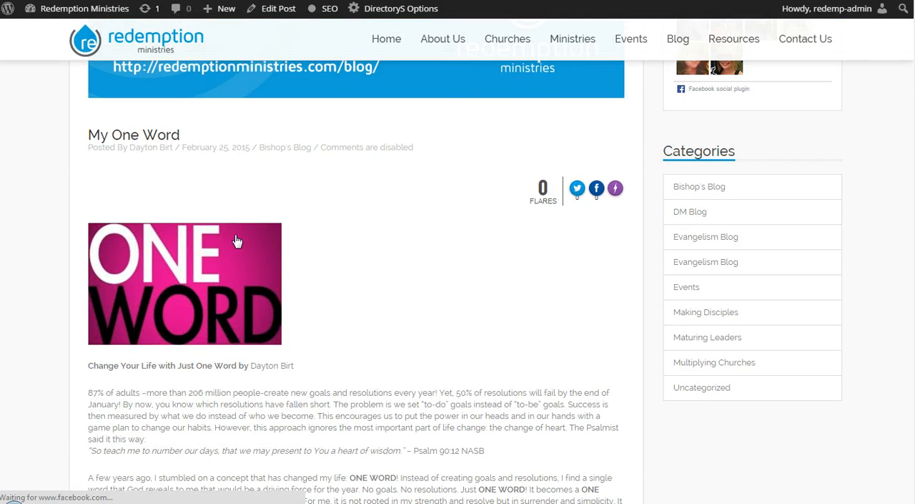
{"action": "scroll", "coordinate": [296, 251], "scroll_direction": "up", "scroll_amount": 4}
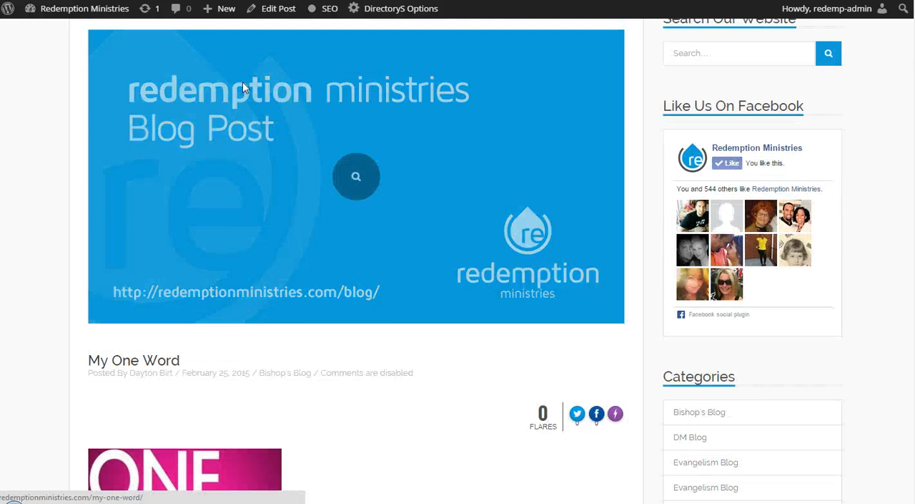
{"action": "scroll", "coordinate": [243, 82], "scroll_direction": "up", "scroll_amount": 2}
{"action": "scroll", "coordinate": [718, 405], "scroll_direction": "down", "scroll_amount": 1}
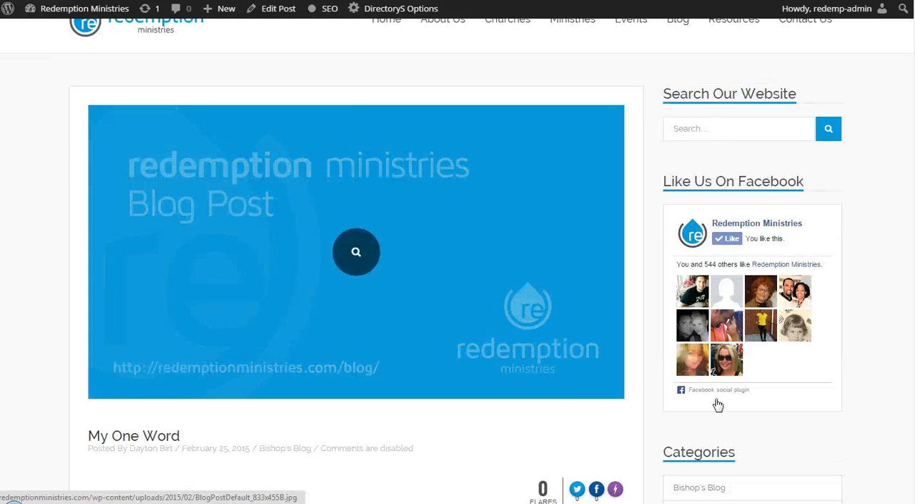
{"action": "scroll", "coordinate": [562, 368], "scroll_direction": "down", "scroll_amount": 4}
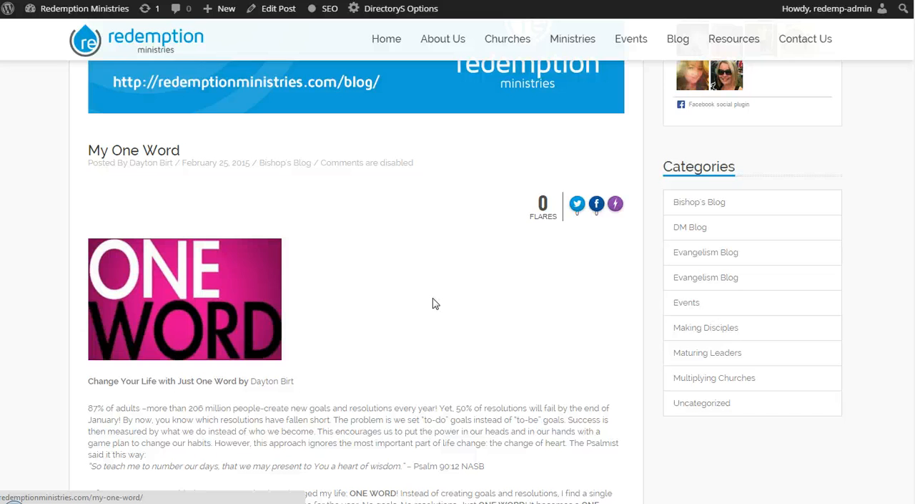
{"action": "scroll", "coordinate": [394, 239], "scroll_direction": "down", "scroll_amount": 2}
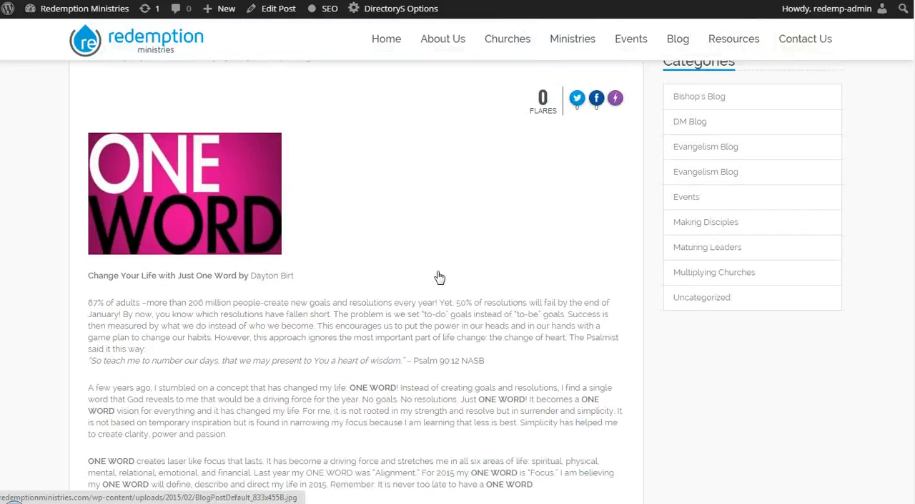
{"action": "scroll", "coordinate": [439, 276], "scroll_direction": "up", "scroll_amount": 4}
{"action": "scroll", "coordinate": [634, 349], "scroll_direction": "down", "scroll_amount": 7}
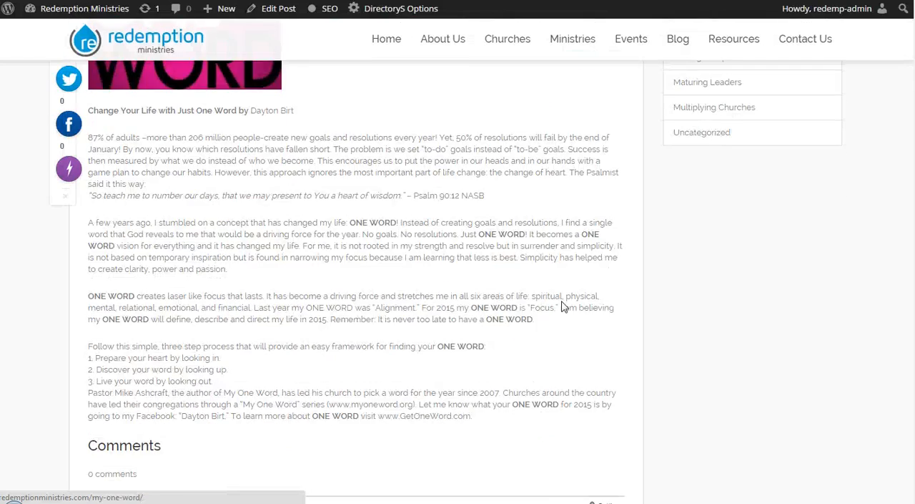
{"action": "scroll", "coordinate": [563, 301], "scroll_direction": "up", "scroll_amount": 10}
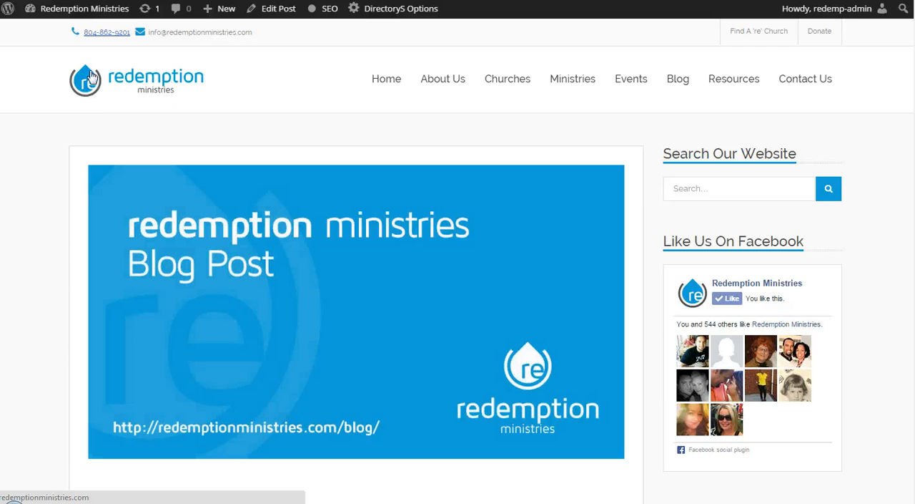
Step: Open the Downloads page under Resources and view its call to action, icon links and tabbed list
{"action": "mouse_move", "coordinate": [84, 9]}
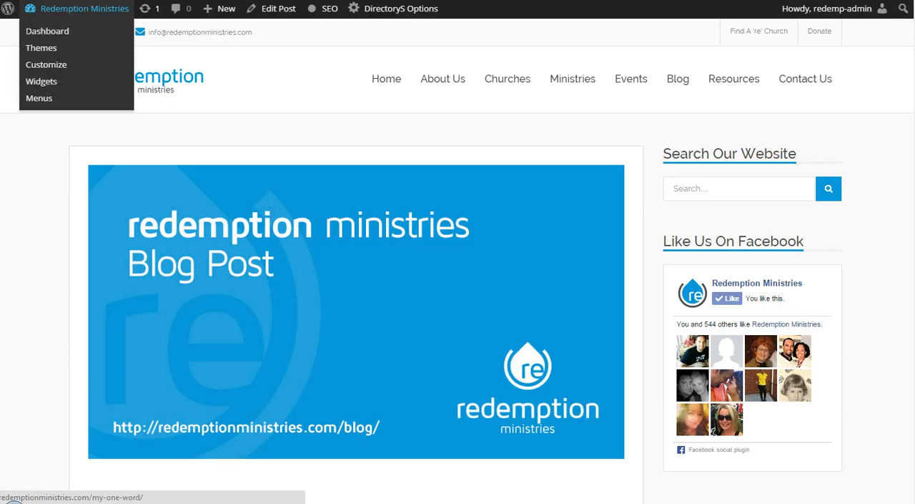
{"action": "left_click", "coordinate": [92, 1]}
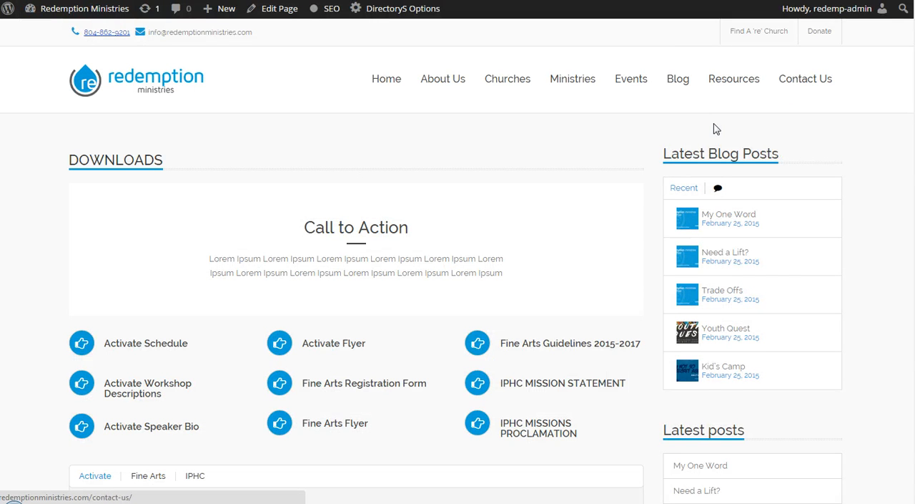
{"action": "scroll", "coordinate": [705, 138], "scroll_direction": "down", "scroll_amount": 3}
{"action": "scroll", "coordinate": [551, 173], "scroll_direction": "up", "scroll_amount": 3}
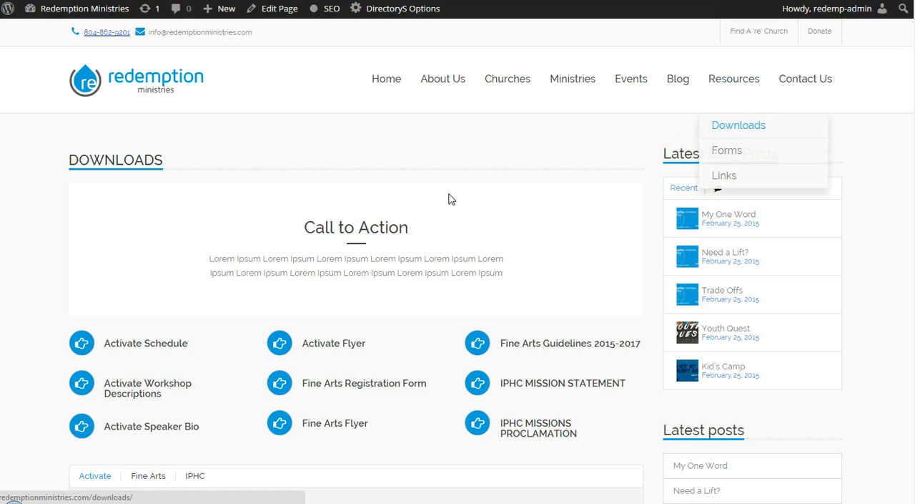
{"action": "scroll", "coordinate": [429, 224], "scroll_direction": "down", "scroll_amount": 1}
{"action": "scroll", "coordinate": [429, 224], "scroll_direction": "down", "scroll_amount": 2}
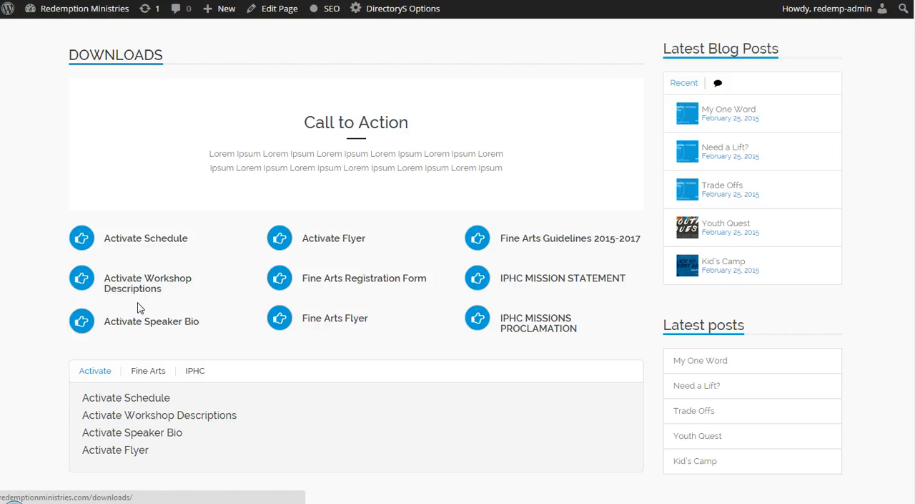
Step: Point out the Call to Action heading, its placeholder text and the grid of icon links on the Downloads page
{"action": "mouse_move", "coordinate": [307, 118]}
{"action": "left_mouse_down"}
{"action": "mouse_move", "coordinate": [454, 124]}
{"action": "mouse_move", "coordinate": [305, 123]}
{"action": "left_mouse_up"}
{"action": "left_click", "coordinate": [305, 124]}
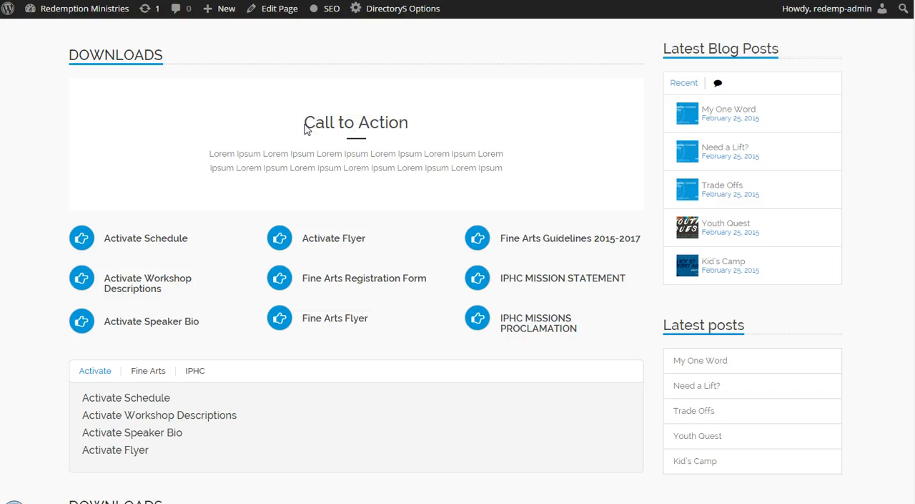
{"action": "left_click_drag", "start_coordinate": [209, 155], "coordinate": [159, 150]}
{"action": "left_click", "coordinate": [160, 150]}
{"action": "scroll", "coordinate": [304, 174], "scroll_direction": "down", "scroll_amount": 3}
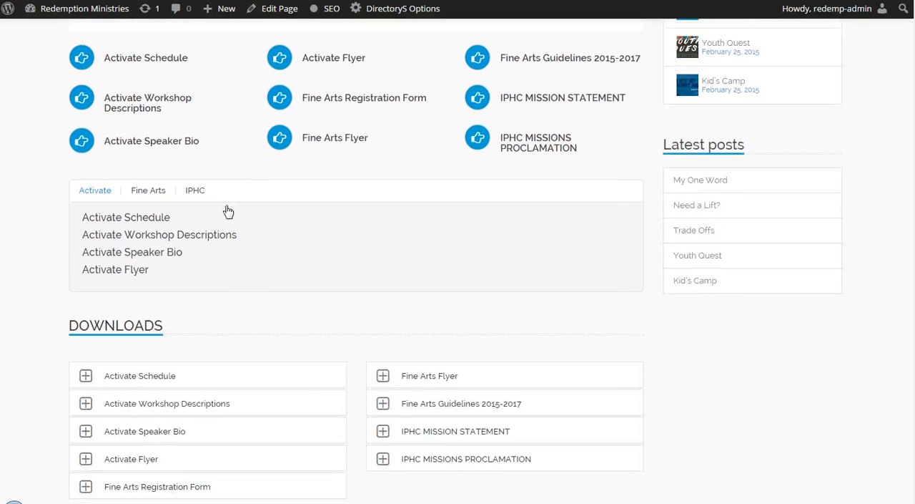
{"action": "scroll", "coordinate": [137, 165], "scroll_direction": "up", "scroll_amount": 4}
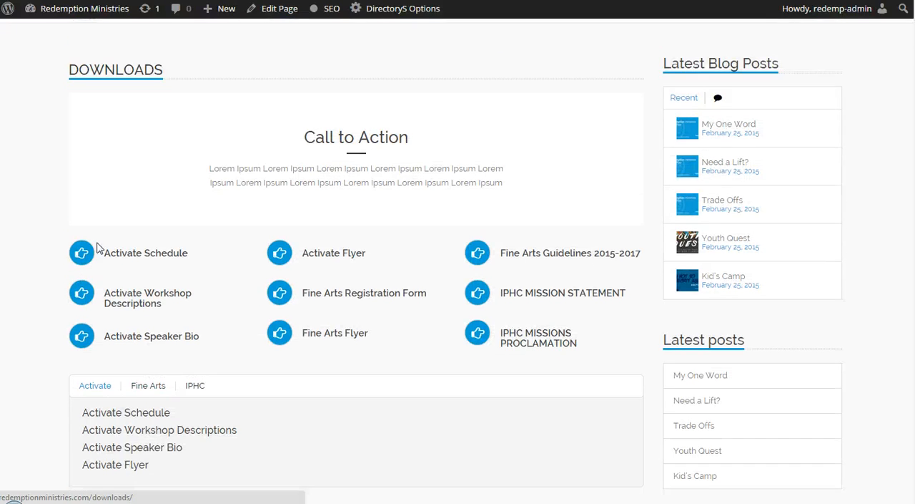
{"action": "scroll", "coordinate": [97, 243], "scroll_direction": "down", "scroll_amount": 1}
{"action": "left_click_drag", "start_coordinate": [56, 217], "coordinate": [592, 307]}
{"action": "left_click", "coordinate": [479, 294]}
{"action": "scroll", "coordinate": [477, 292], "scroll_direction": "down", "scroll_amount": 1}
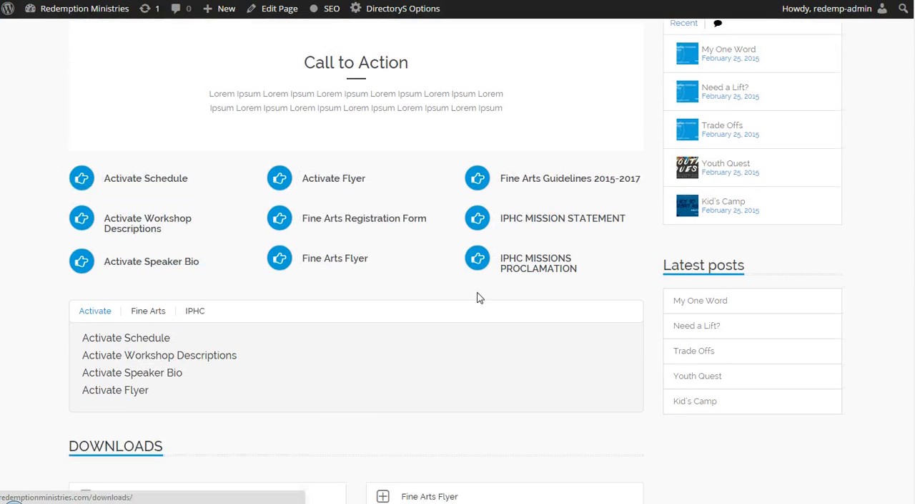
Step: View the Fine Arts and IPHC download lists in the tabbed section, and return to the Activate list
{"action": "scroll", "coordinate": [110, 314], "scroll_direction": "down", "scroll_amount": 1}
{"action": "left_click", "coordinate": [146, 223]}
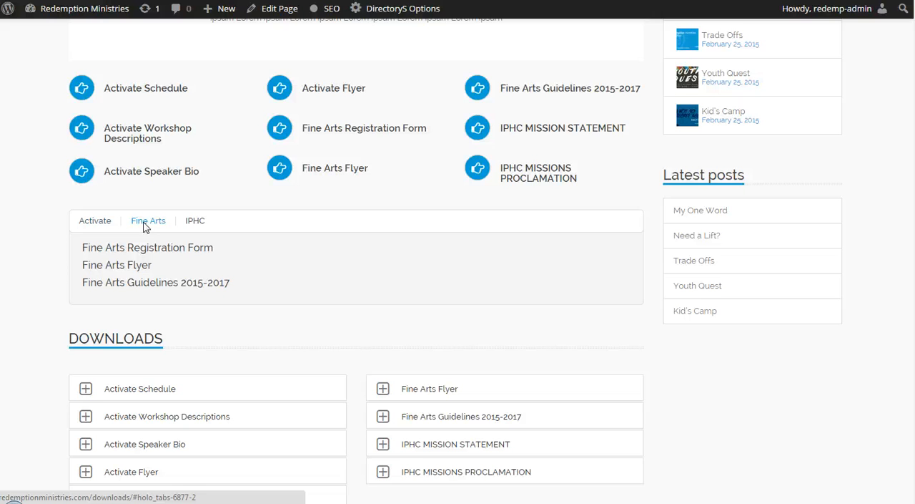
{"action": "left_click", "coordinate": [193, 223]}
{"action": "left_click", "coordinate": [96, 223]}
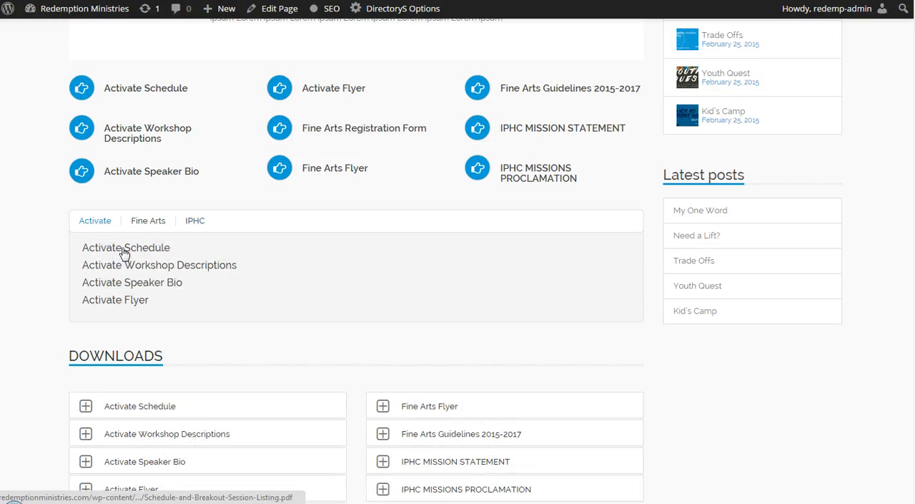
Step: Expand and collapse the Activate Schedule accordion item, and review the page's three download layouts
{"action": "scroll", "coordinate": [174, 265], "scroll_direction": "down", "scroll_amount": 2}
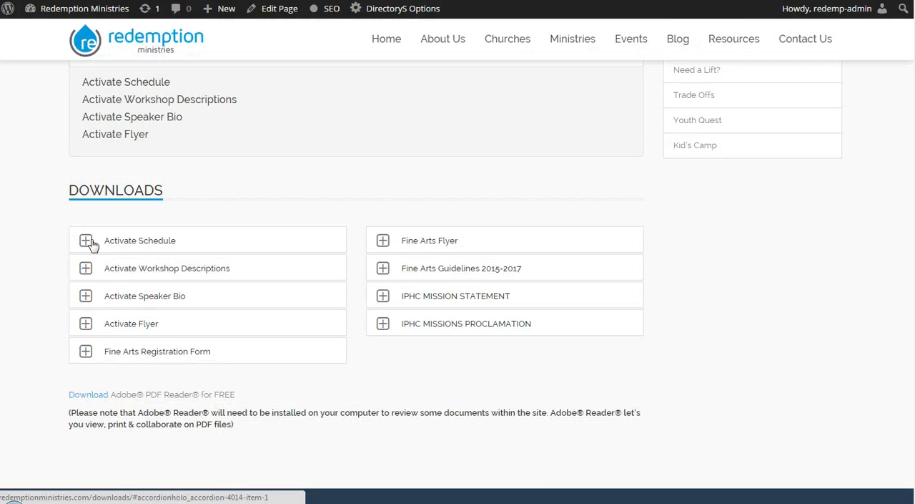
{"action": "left_click", "coordinate": [91, 245]}
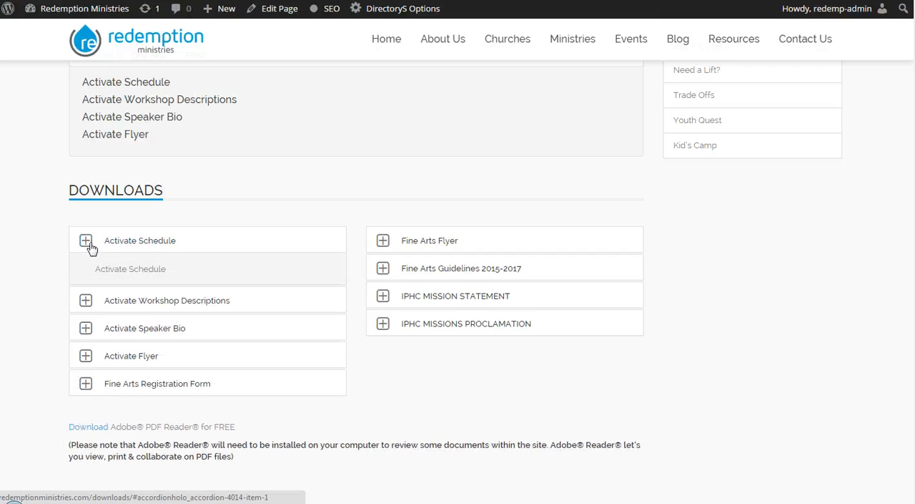
{"action": "left_click", "coordinate": [91, 245]}
{"action": "scroll", "coordinate": [292, 279], "scroll_direction": "down", "scroll_amount": 2}
{"action": "scroll", "coordinate": [292, 276], "scroll_direction": "up", "scroll_amount": 3}
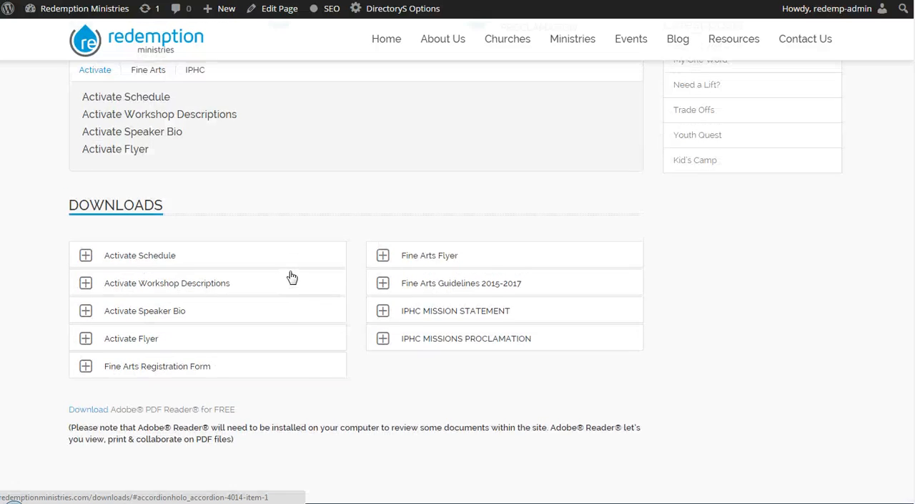
{"action": "scroll", "coordinate": [293, 277], "scroll_direction": "up", "scroll_amount": 4}
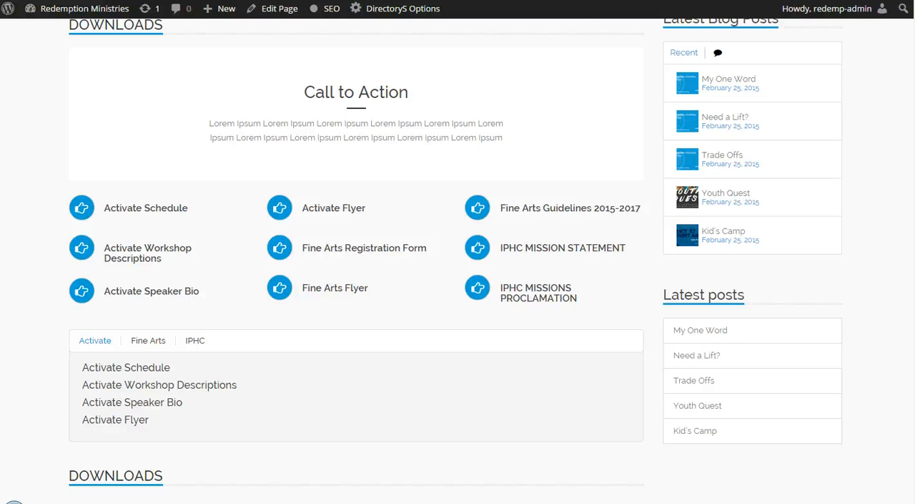
Step: Switch to the DirectoryS theme's tutorial page and look through its videos on menus, shortcodes, page creation and the sites sidebar
{"action": "left_click_drag", "start_coordinate": [0, 7], "coordinate": [407, 0]}
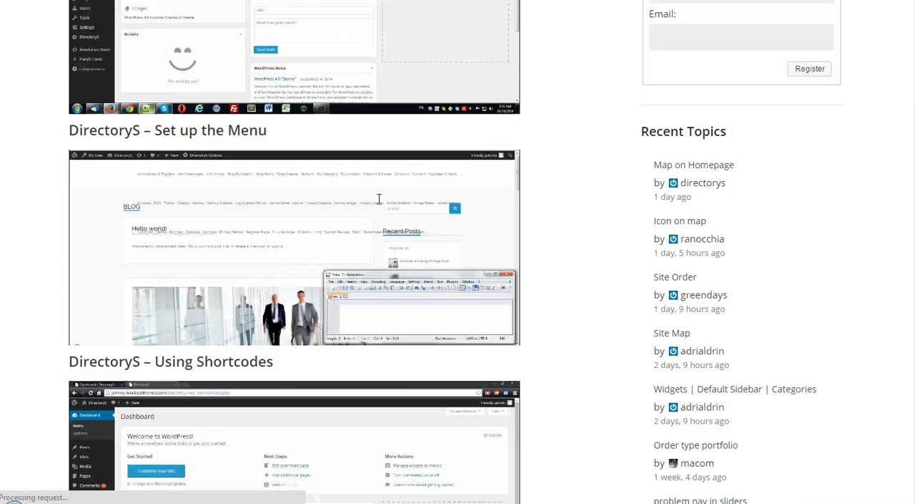
{"action": "scroll", "coordinate": [526, 234], "scroll_direction": "down", "scroll_amount": 3}
{"action": "scroll", "coordinate": [526, 234], "scroll_direction": "down", "scroll_amount": 3}
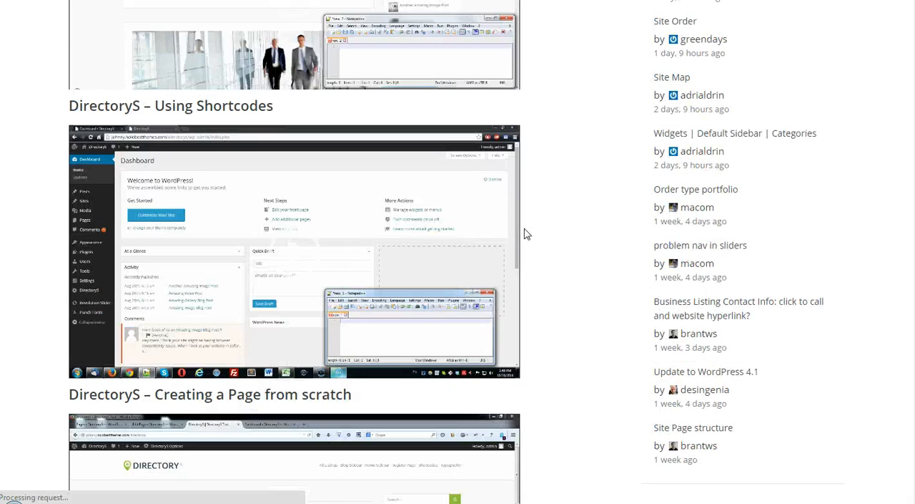
{"action": "scroll", "coordinate": [476, 186], "scroll_direction": "down", "scroll_amount": 1}
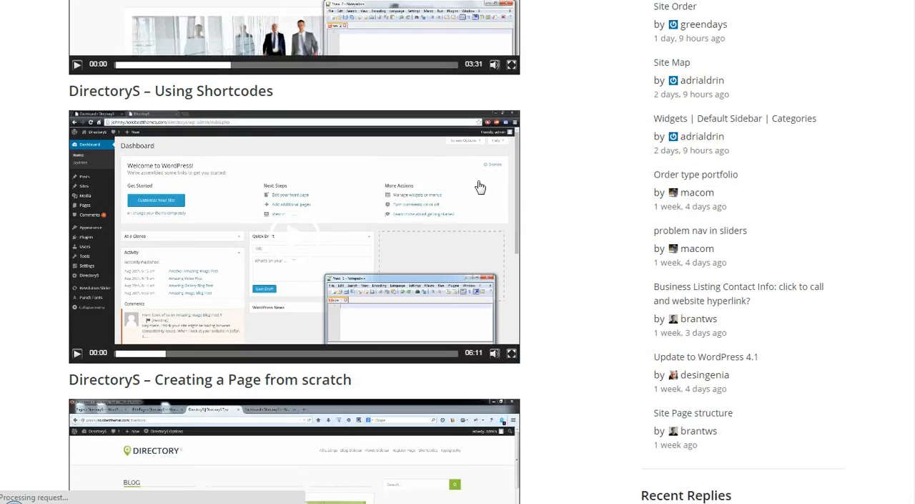
{"action": "scroll", "coordinate": [273, 173], "scroll_direction": "down", "scroll_amount": 2}
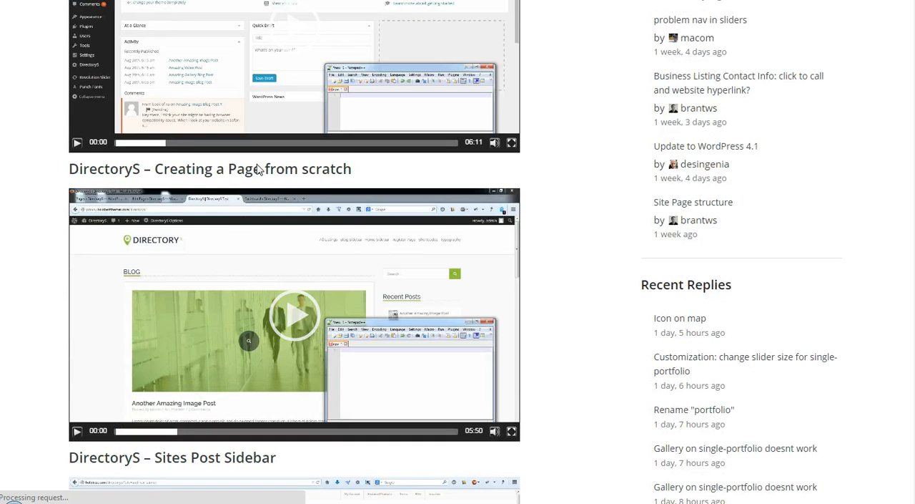
Step: Look over the tutorial videos Creating a Page from scratch and Sites Post Sidebar, and return to the Redemption Ministries Contact Us page
{"action": "scroll", "coordinate": [267, 303], "scroll_direction": "down", "scroll_amount": 1}
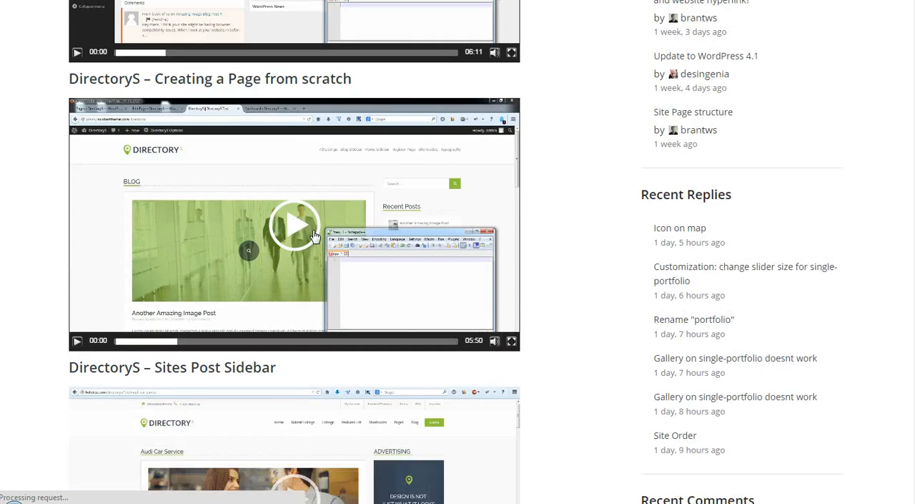
{"action": "scroll", "coordinate": [315, 234], "scroll_direction": "down", "scroll_amount": 3}
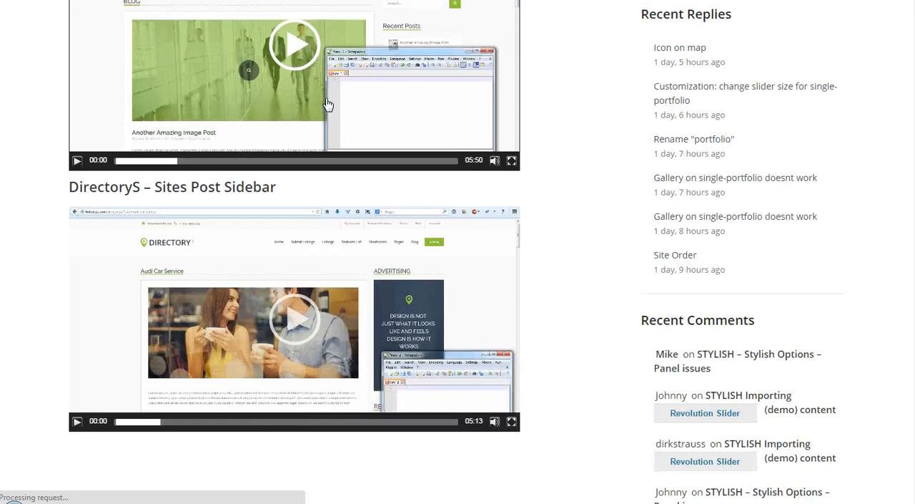
{"action": "scroll", "coordinate": [326, 102], "scroll_direction": "up", "scroll_amount": 8}
{"action": "scroll", "coordinate": [327, 100], "scroll_direction": "up", "scroll_amount": 8}
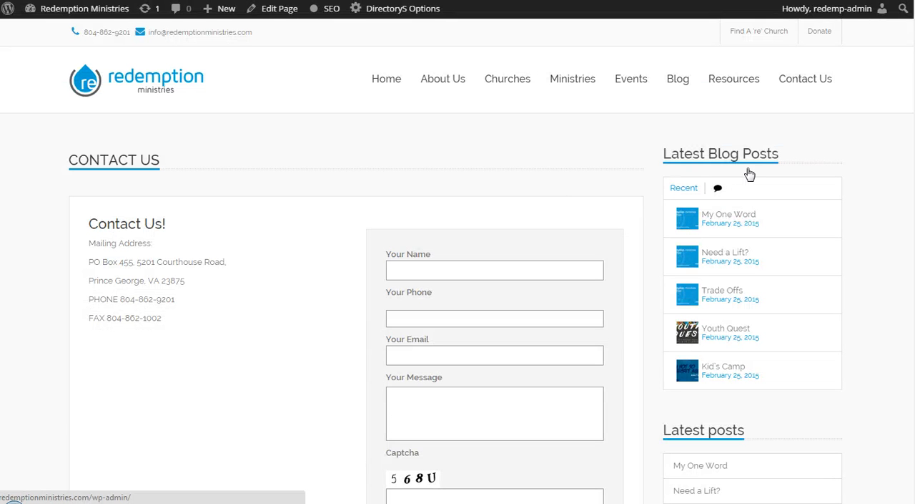
Step: Review the Contact Us page from the contact form down to the Directions map and the shipping address
{"action": "scroll", "coordinate": [756, 172], "scroll_direction": "down", "scroll_amount": 1}
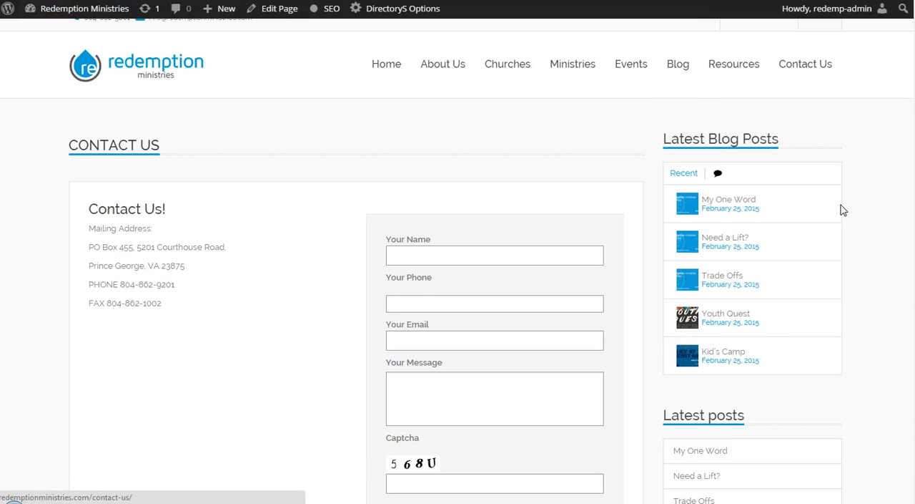
{"action": "scroll", "coordinate": [842, 208], "scroll_direction": "down", "scroll_amount": 3}
{"action": "scroll", "coordinate": [807, 190], "scroll_direction": "down", "scroll_amount": 4}
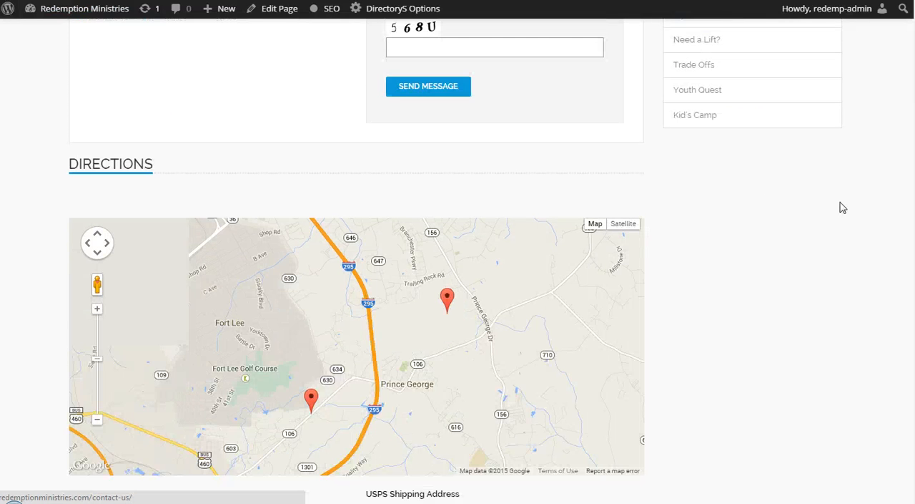
{"action": "scroll", "coordinate": [698, 164], "scroll_direction": "down", "scroll_amount": 1}
{"action": "scroll", "coordinate": [698, 164], "scroll_direction": "up", "scroll_amount": 7}
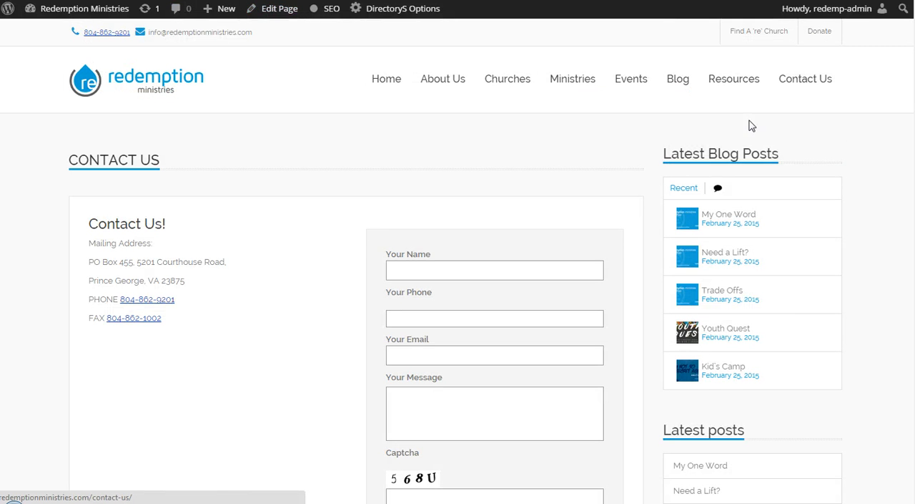
Step: Point out the Latest Blog Posts and Latest posts widgets in the Contact Us page's sidebar
{"action": "left_click_drag", "start_coordinate": [651, 144], "coordinate": [859, 166]}
{"action": "left_click", "coordinate": [740, 149]}
{"action": "scroll", "coordinate": [788, 310], "scroll_direction": "down", "scroll_amount": 4}
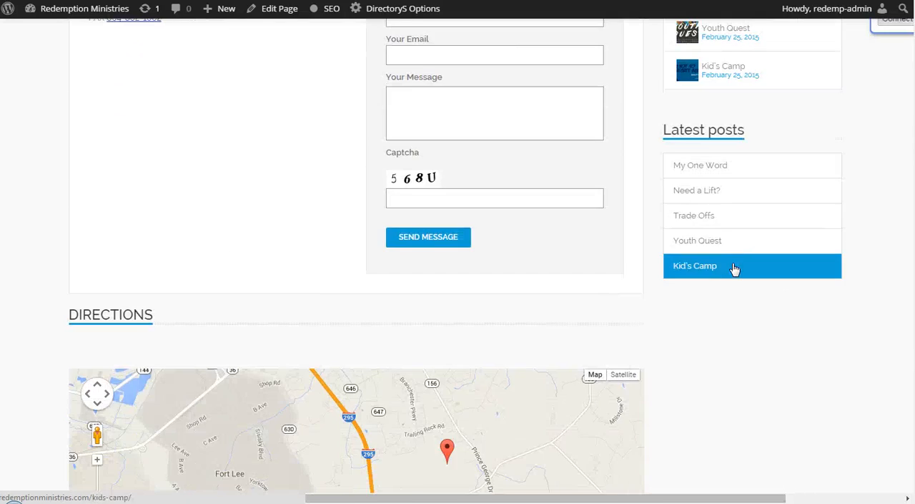
{"action": "scroll", "coordinate": [736, 266], "scroll_direction": "up", "scroll_amount": 2}
{"action": "scroll", "coordinate": [720, 194], "scroll_direction": "up", "scroll_amount": 3}
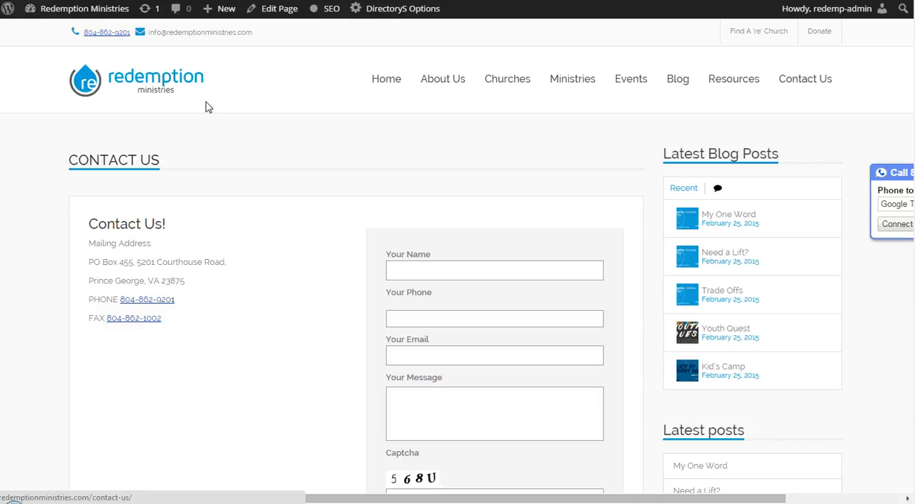
Step: Show the types of new content that can be added to the site
{"action": "mouse_move", "coordinate": [228, 15]}
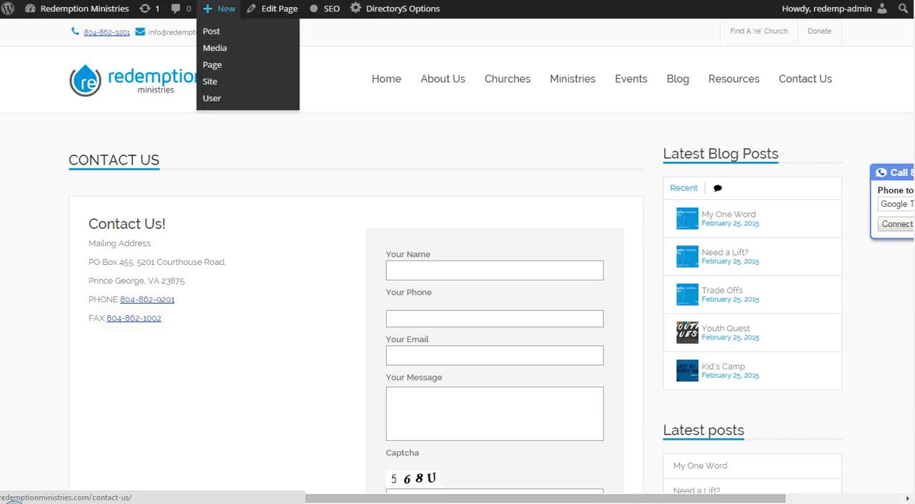